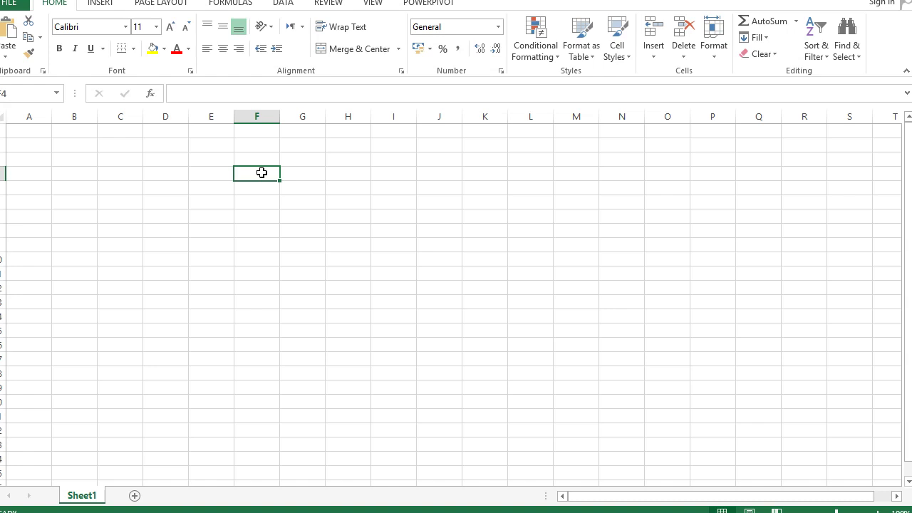
- Enter the title "Daftar Anak Sekolah Terbaru" in F4 and the numbers 1 and 2 in F6 and F7
{"action": "type", "text": "Daftar Anak Sekolah Terbaru"}
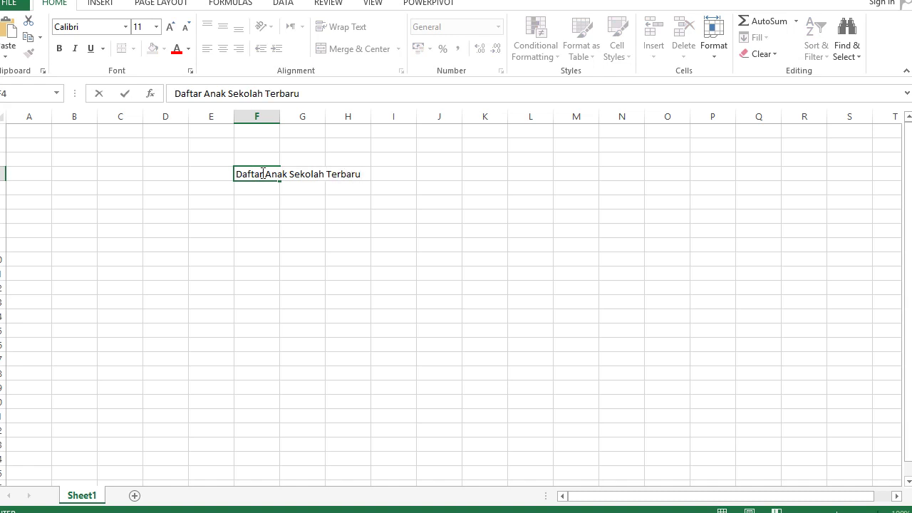
{"action": "left_click", "coordinate": [260, 200]}
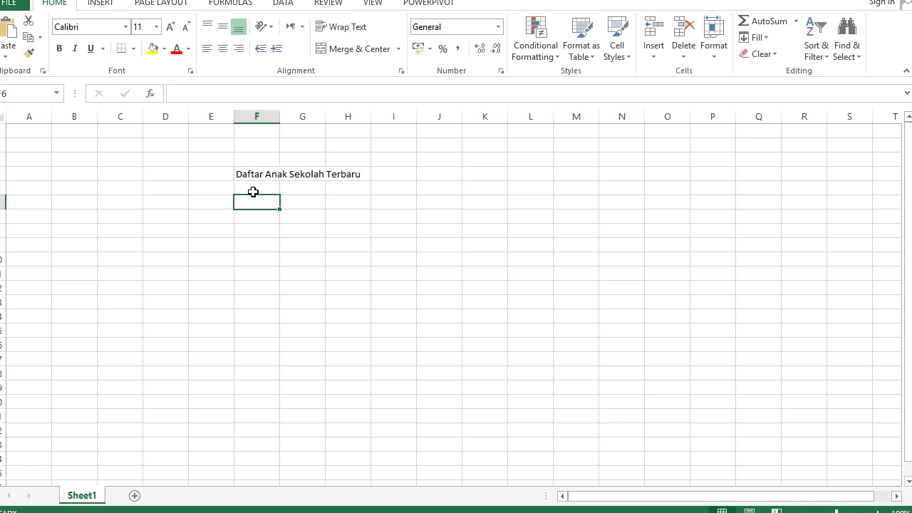
{"action": "type", "text": "1"}
{"action": "key", "text": "Return"}
{"action": "type", "text": "2"}
{"action": "key", "text": "Return"}
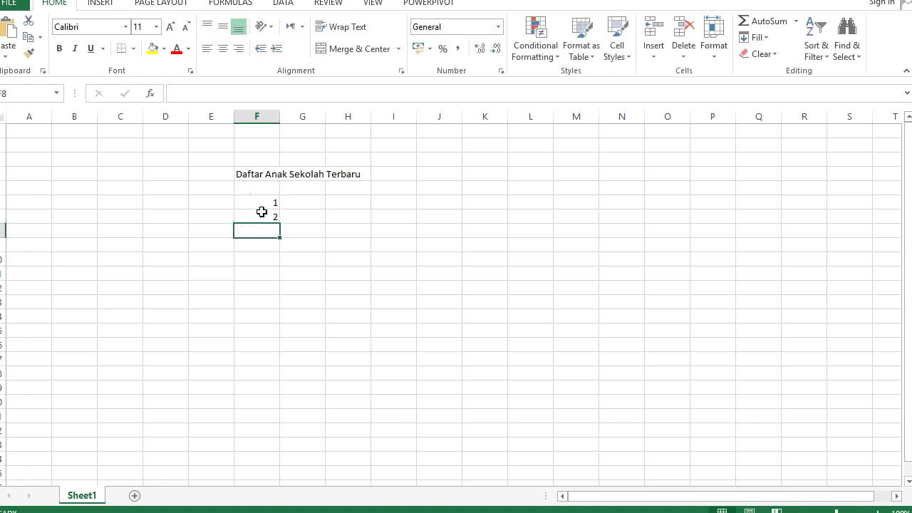
- Extend the number series from F6:F7 down to 8 in F13 and centre the numbers horizontally
{"action": "left_click_drag", "start_coordinate": [265, 205], "coordinate": [282, 223]}
{"action": "left_click", "coordinate": [265, 202]}
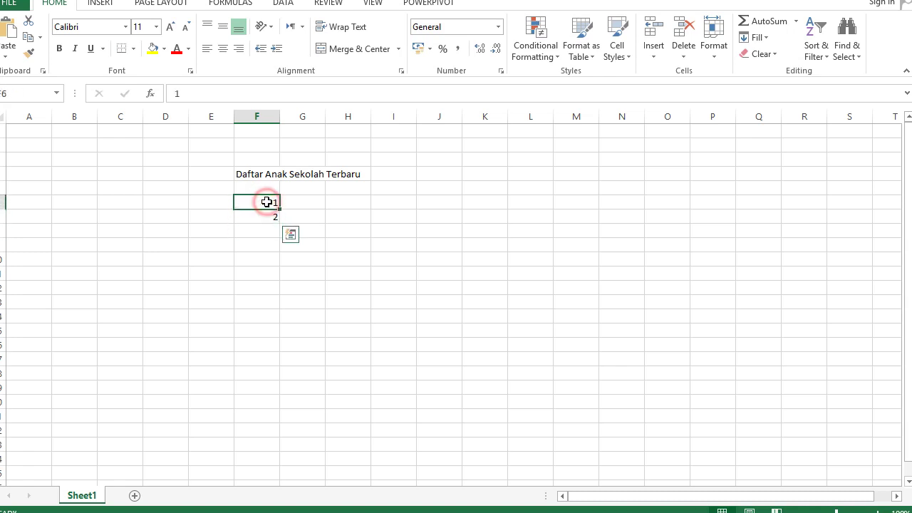
{"action": "left_click", "coordinate": [268, 220]}
{"action": "left_click_drag", "start_coordinate": [266, 203], "coordinate": [281, 307]}
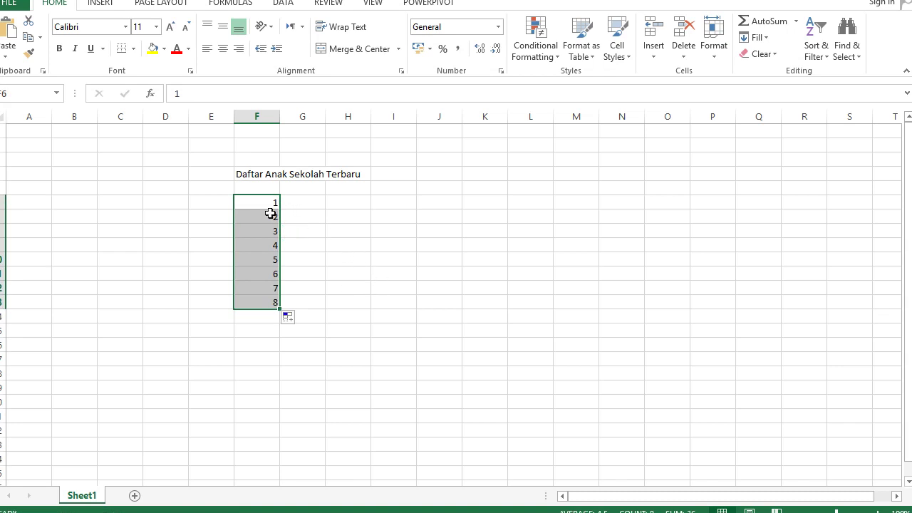
{"action": "left_click", "coordinate": [224, 49]}
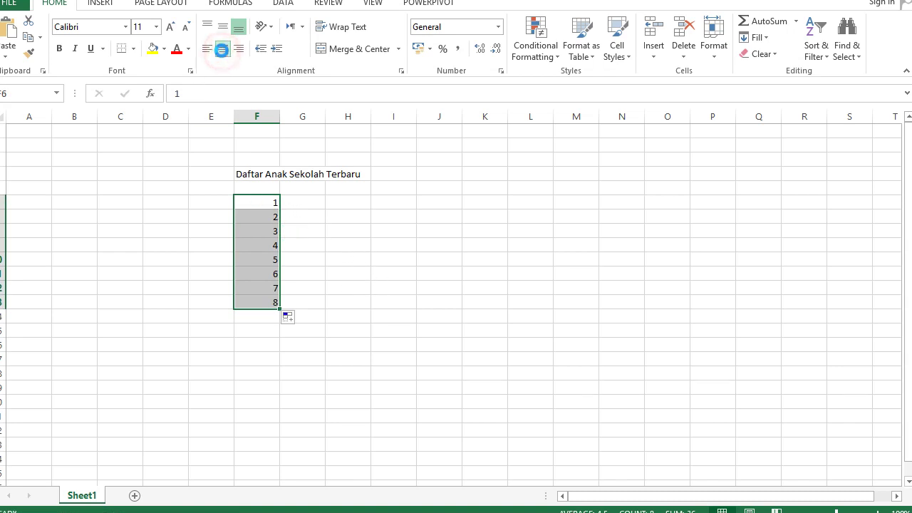
{"action": "left_click", "coordinate": [310, 204]}
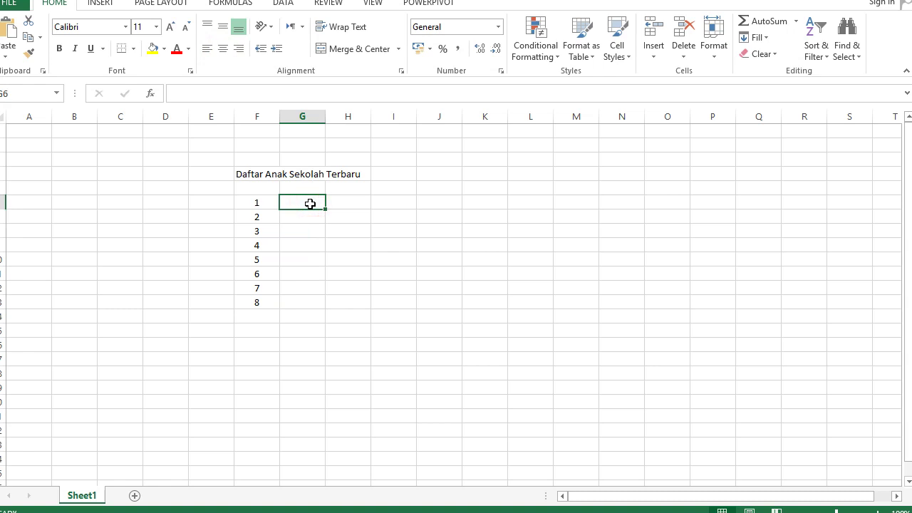
- Enter the column headings No, Nama, Kelas and Umur in cells F5 to I5
{"action": "left_click", "coordinate": [261, 189]}
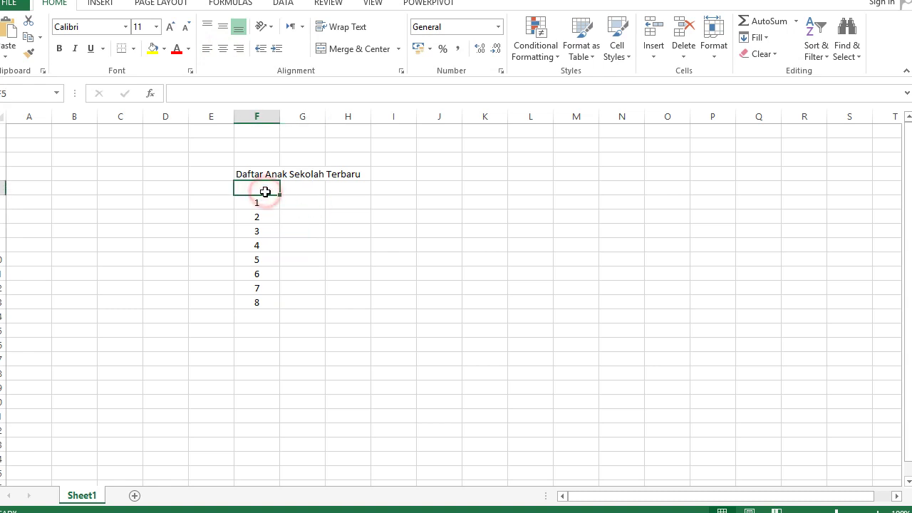
{"action": "type", "text": "No"}
{"action": "left_click", "coordinate": [303, 186]}
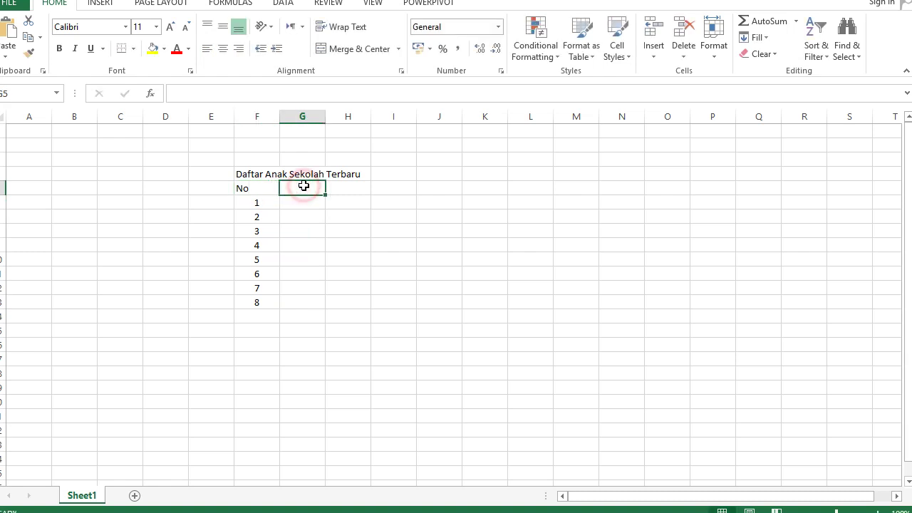
{"action": "type", "text": "Nama"}
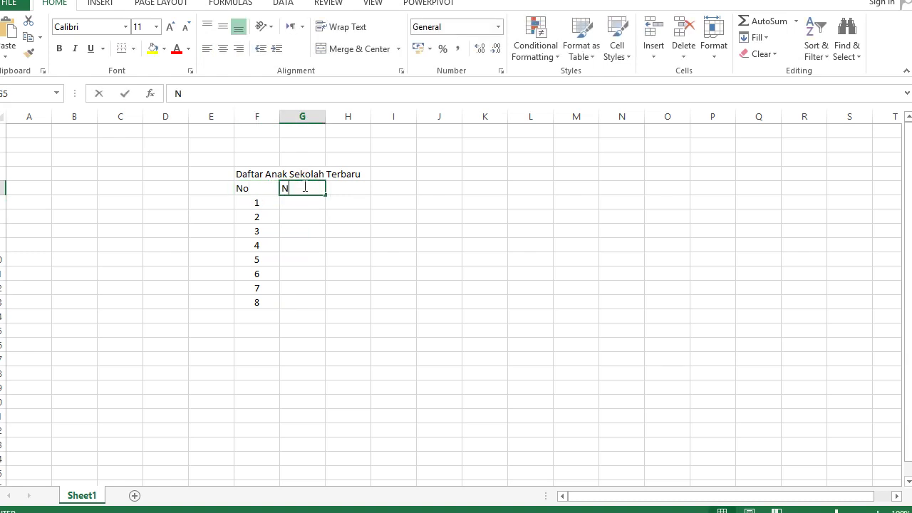
{"action": "left_click", "coordinate": [359, 186]}
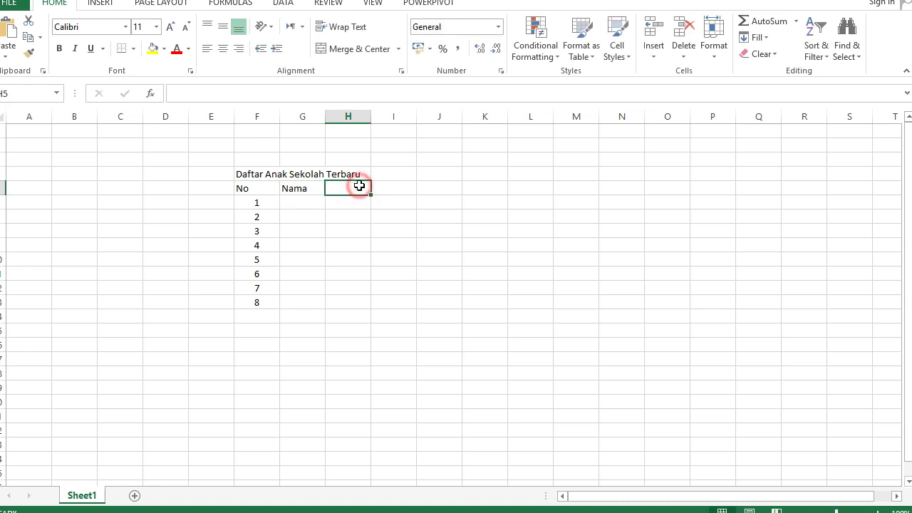
{"action": "type", "text": "Kelas"}
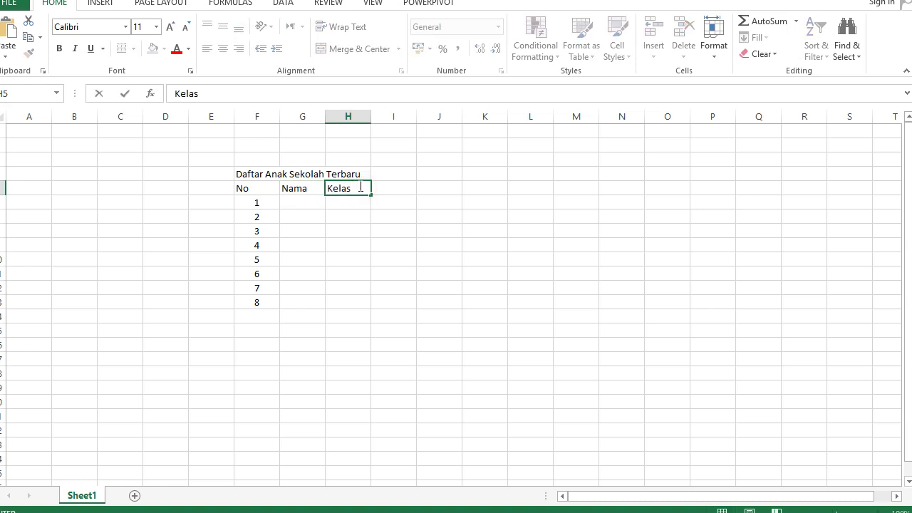
{"action": "left_click", "coordinate": [394, 187]}
{"action": "type", "text": "Um"}
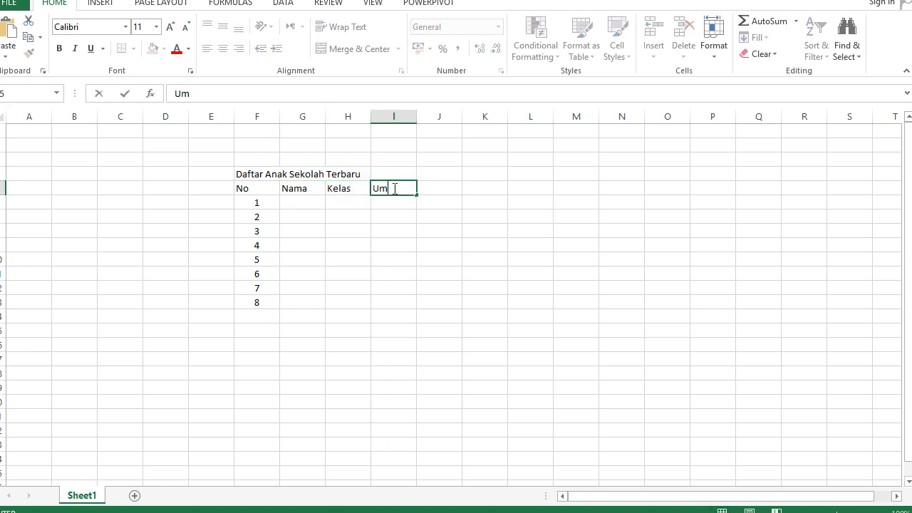
{"action": "left_click", "coordinate": [383, 243]}
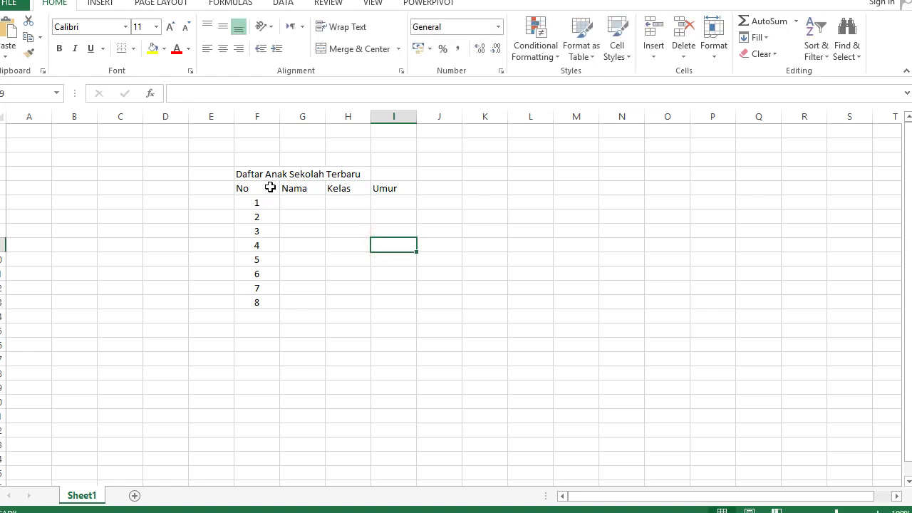
{"action": "left_click", "coordinate": [240, 176]}
{"action": "left_click", "coordinate": [243, 187]}
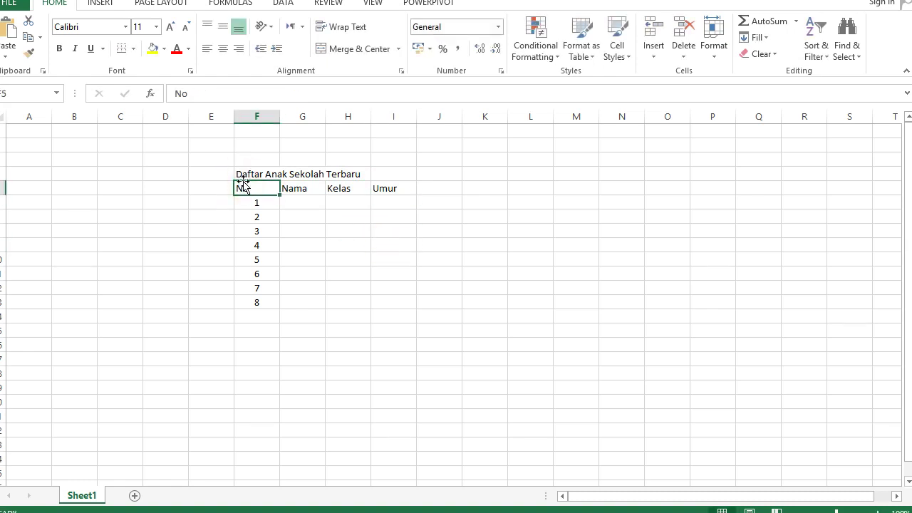
{"action": "left_click", "coordinate": [245, 170]}
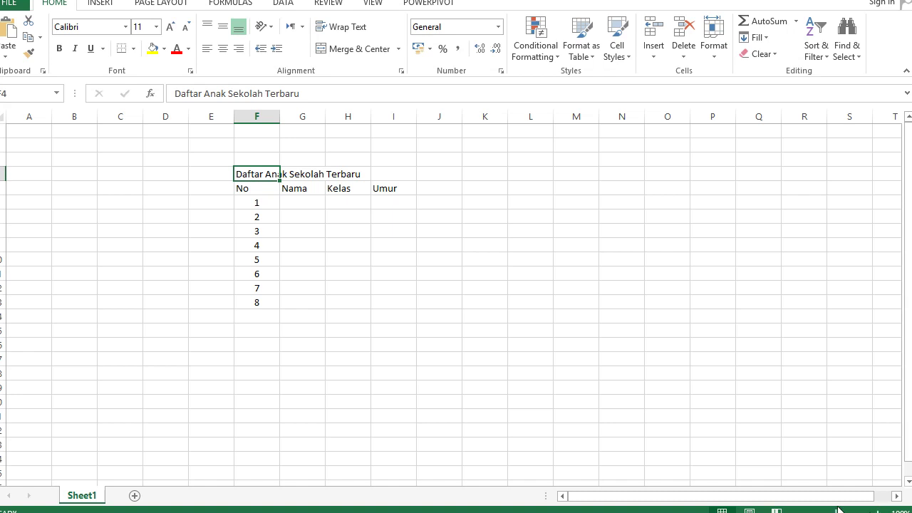
- Enter the names of the first three students under Nama in cells G6 to G8
{"action": "left_click_drag", "start_coordinate": [838, 509], "coordinate": [727, 479]}
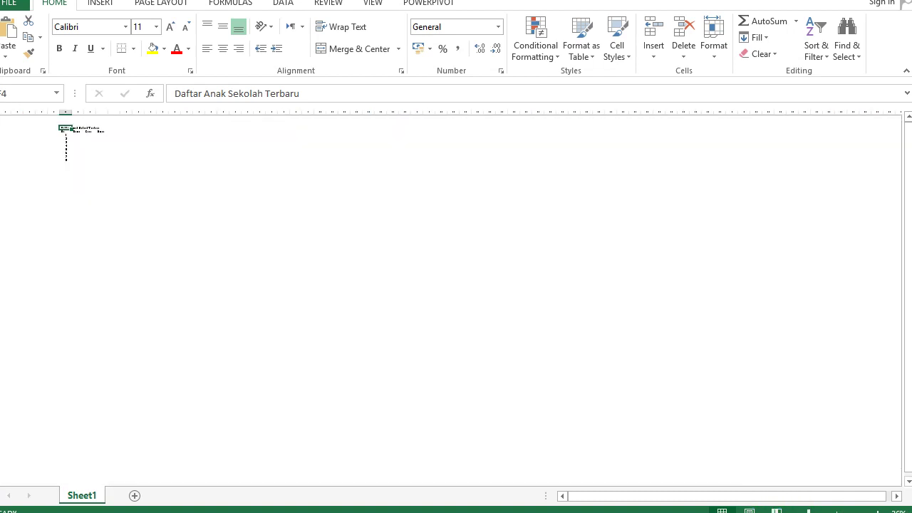
{"action": "left_click_drag", "start_coordinate": [810, 507], "coordinate": [851, 510]}
{"action": "left_click_drag", "start_coordinate": [749, 497], "coordinate": [842, 511]}
{"action": "left_click", "coordinate": [485, 276]}
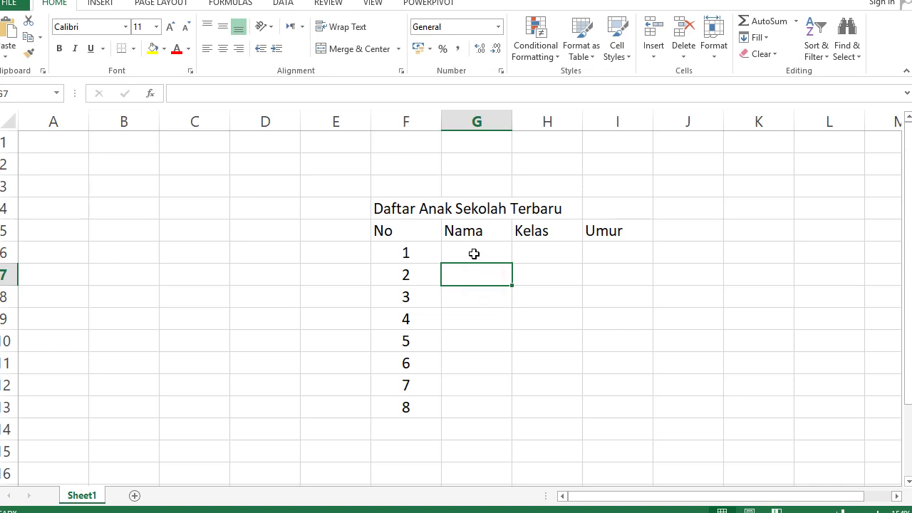
{"action": "left_click", "coordinate": [474, 254]}
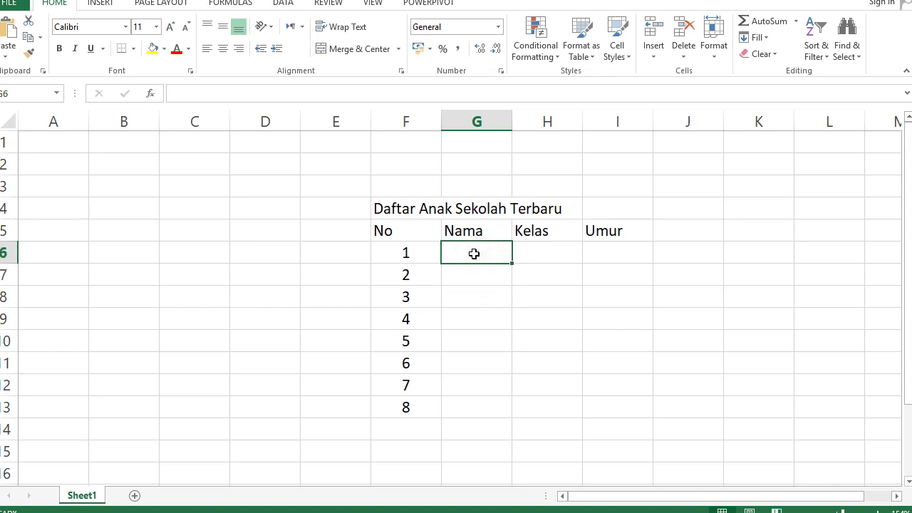
{"action": "type", "text": "Iwan"}
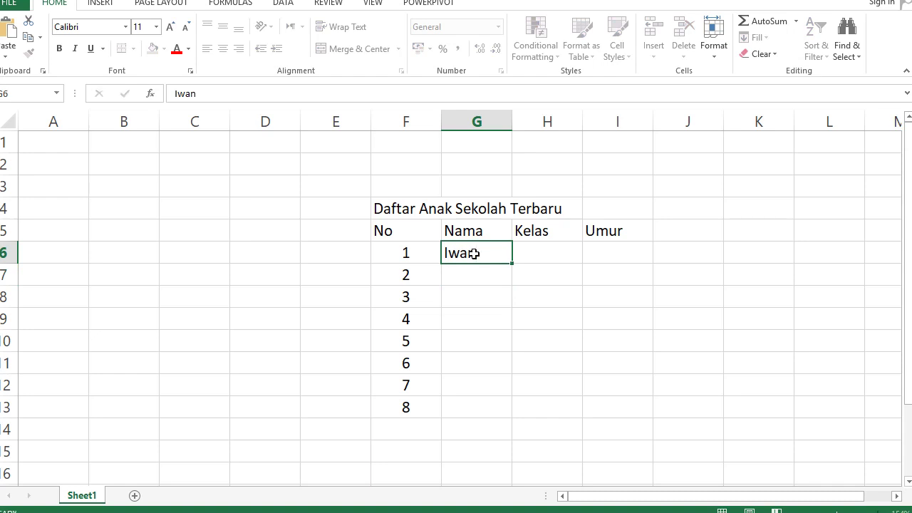
{"action": "key", "text": "Return"}
{"action": "type", "text": "Rifat"}
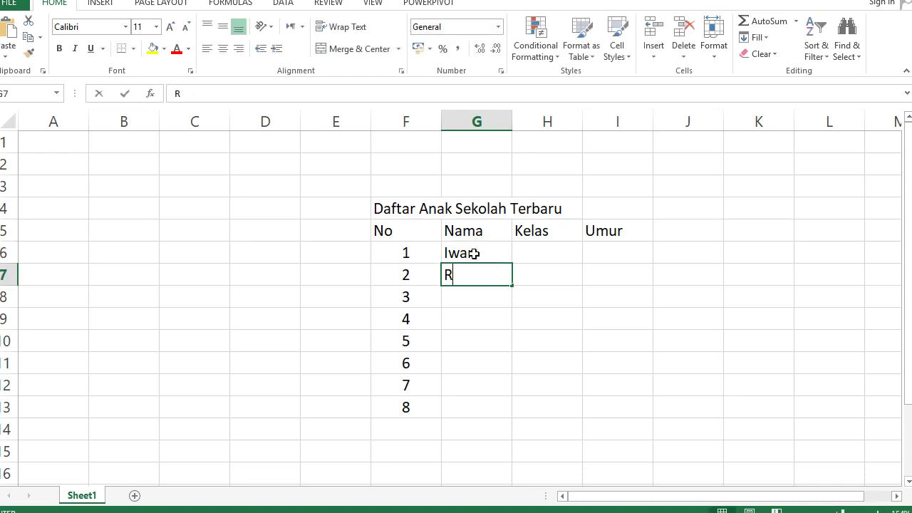
{"action": "key", "text": "Return"}
{"action": "type", "text": "Fathan"}
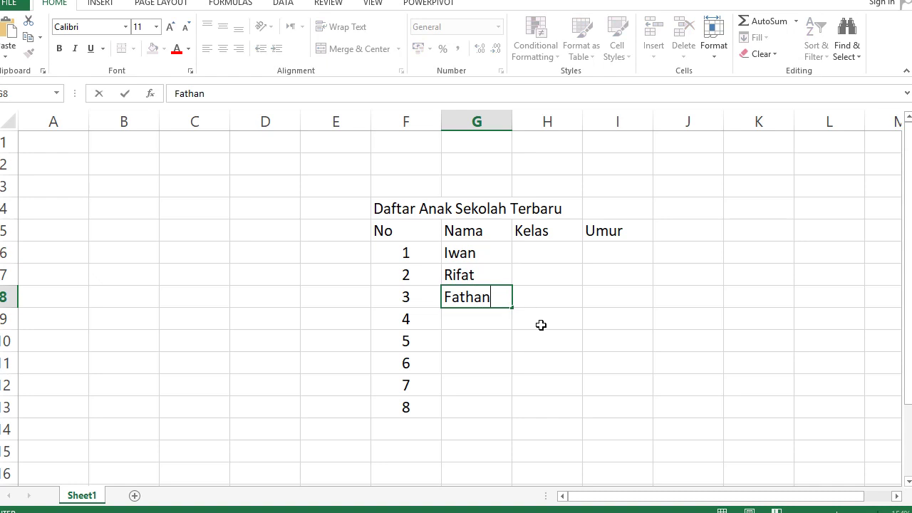
{"action": "left_click_drag", "start_coordinate": [470, 326], "coordinate": [467, 367]}
{"action": "left_click", "coordinate": [468, 386]}
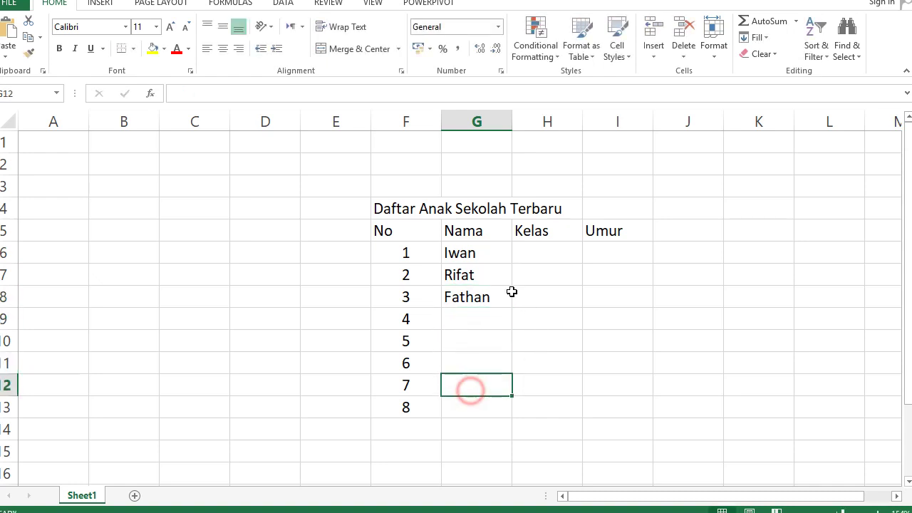
- Fill in the first student's class as 1A in H6 and age as 8 in I6
{"action": "left_click", "coordinate": [530, 254]}
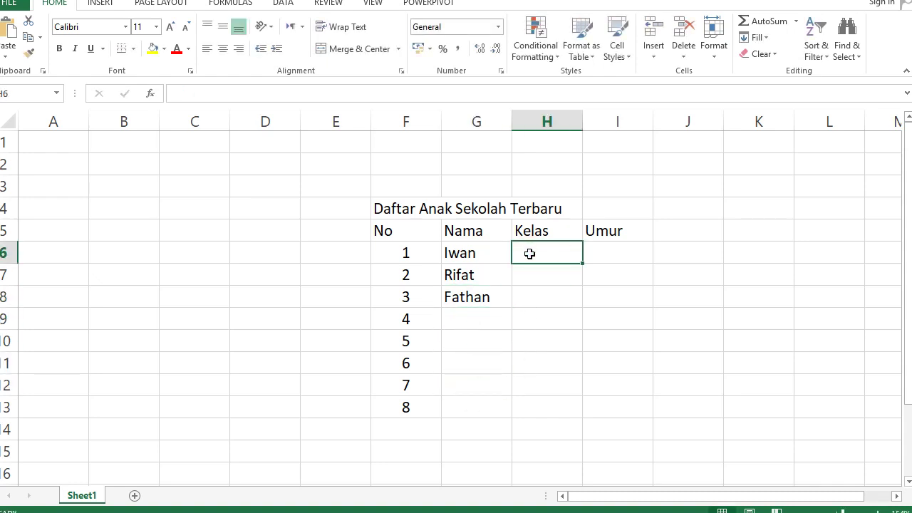
{"action": "type", "text": "1A"}
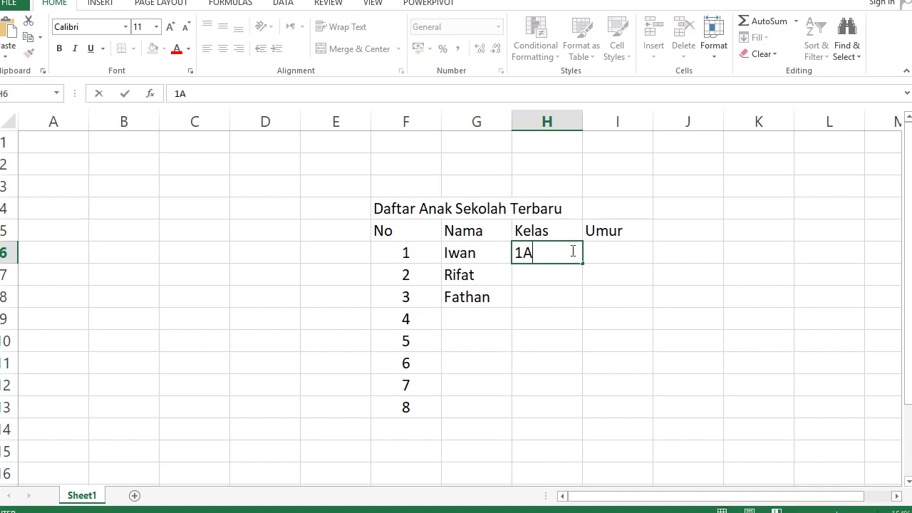
{"action": "left_click", "coordinate": [601, 250]}
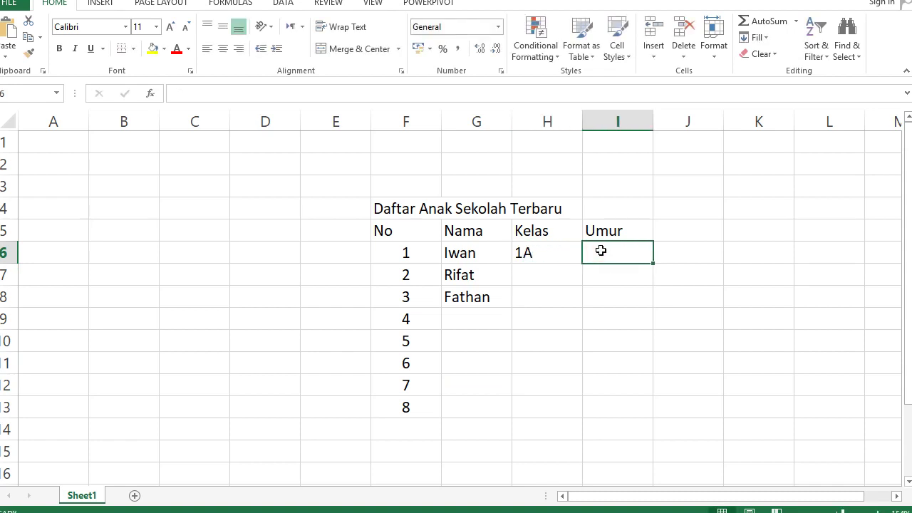
{"action": "type", "text": "1"}
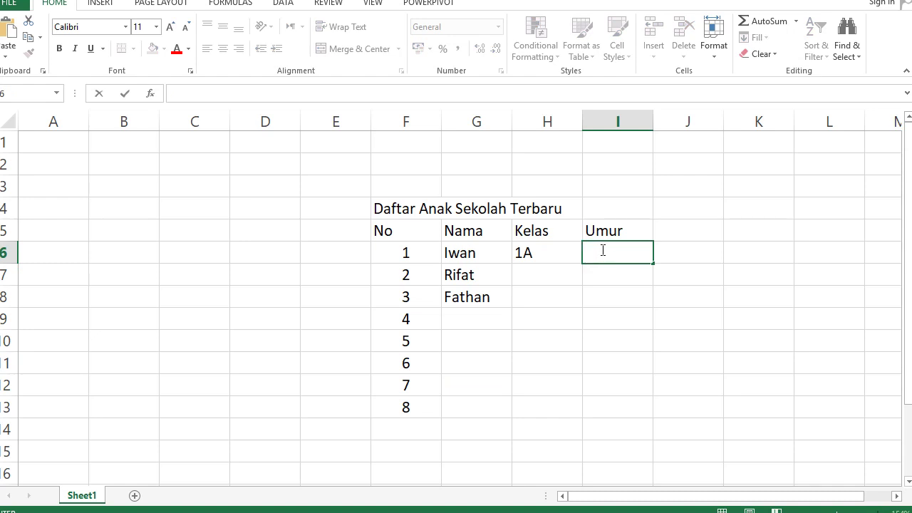
{"action": "type", "text": "8"}
{"action": "left_click", "coordinate": [605, 276]}
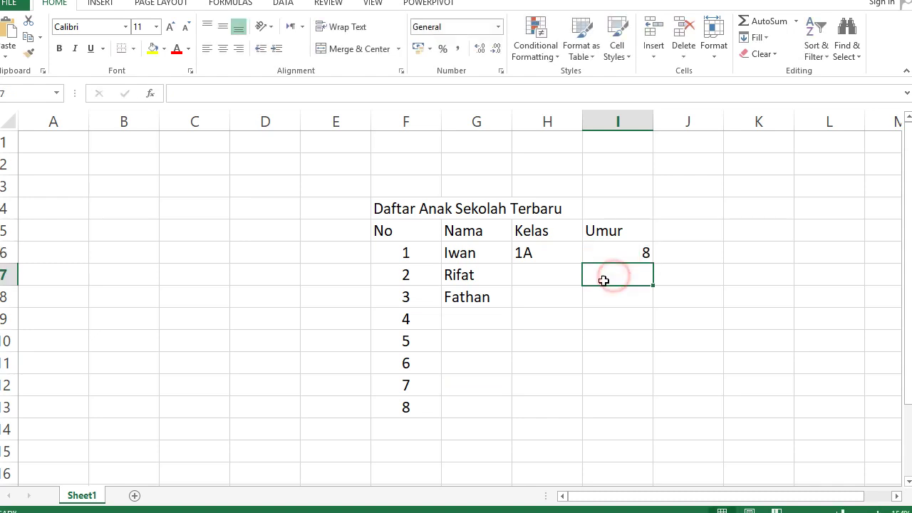
- Select the table range F5:I13, from the column headings through the row numbered 8
{"action": "left_click", "coordinate": [390, 232]}
{"action": "left_click", "coordinate": [381, 208]}
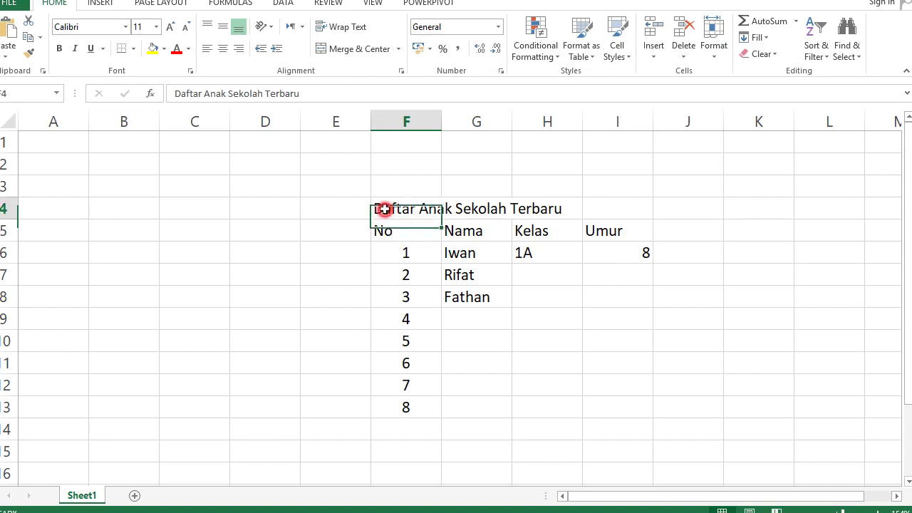
{"action": "left_click", "coordinate": [386, 231]}
{"action": "left_click_drag", "start_coordinate": [547, 244], "coordinate": [606, 406]}
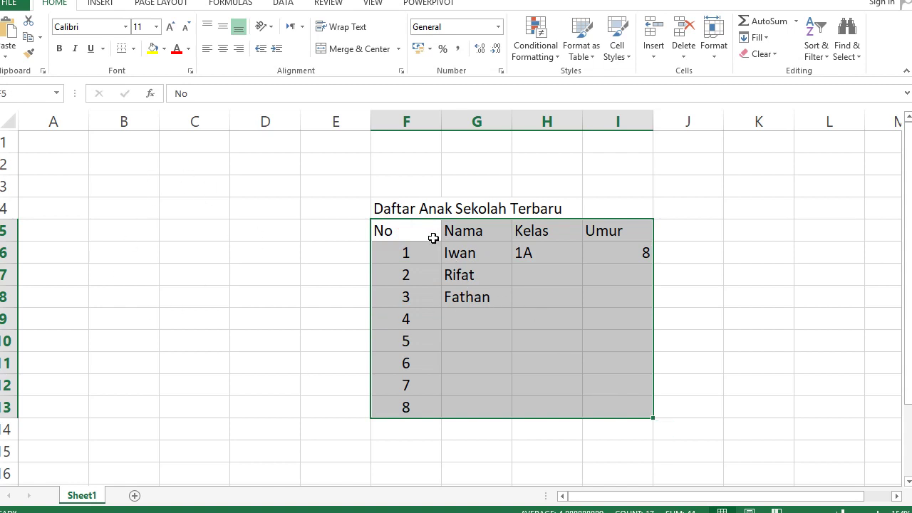
{"action": "left_click_drag", "start_coordinate": [406, 236], "coordinate": [618, 401]}
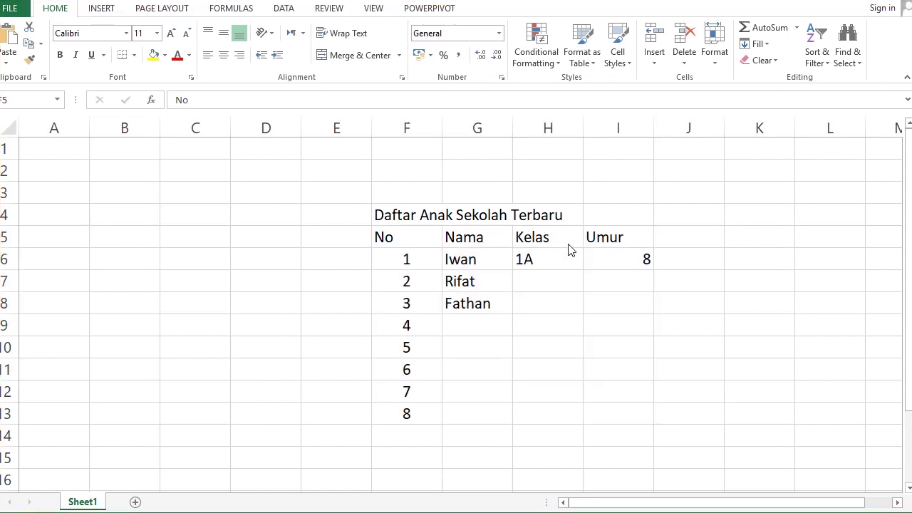
{"action": "left_click", "coordinate": [409, 238]}
{"action": "left_click_drag", "start_coordinate": [409, 238], "coordinate": [622, 415]}
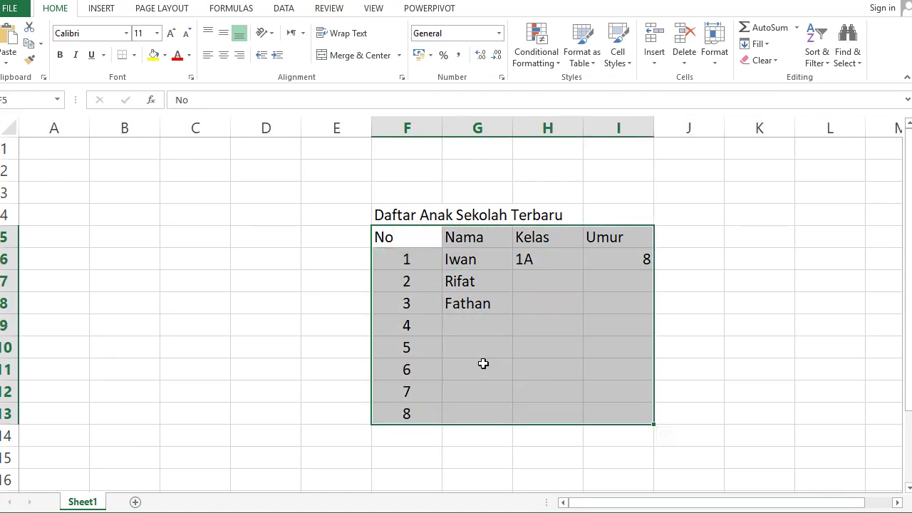
- Choose thin solid Outline and Inside borders for the selected table in the Format Cells settings
{"action": "right_click", "coordinate": [483, 364]}
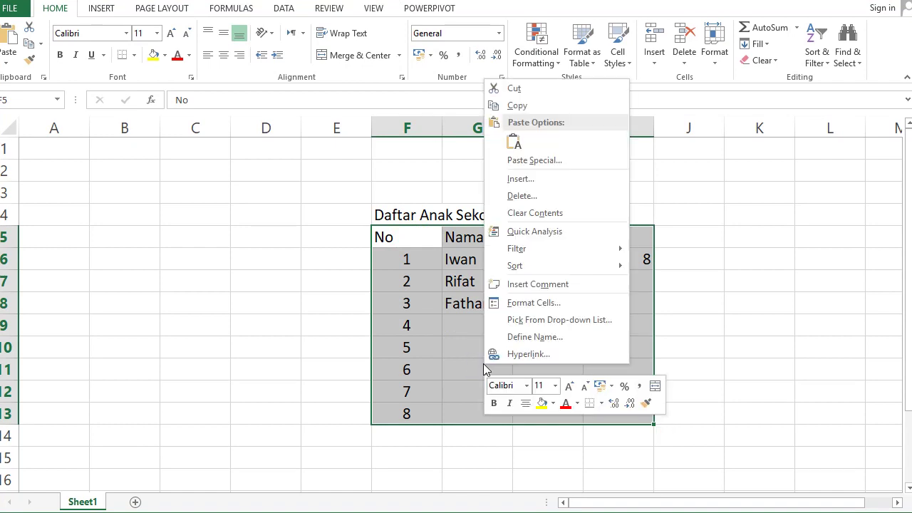
{"action": "left_click", "coordinate": [533, 305]}
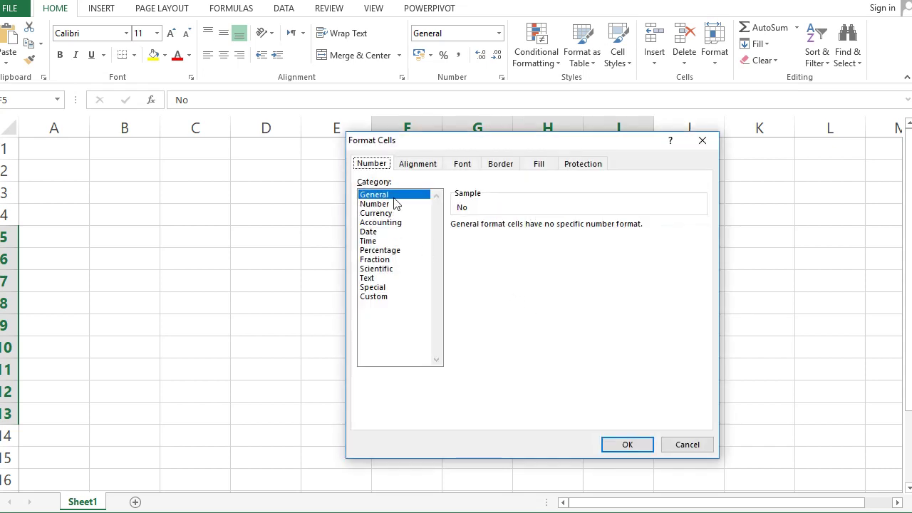
{"action": "left_click", "coordinate": [499, 165]}
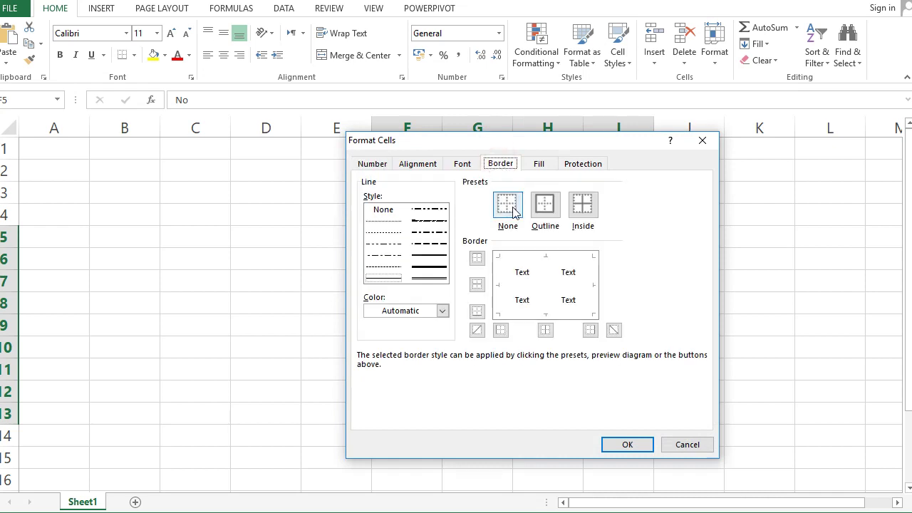
{"action": "left_click", "coordinate": [542, 208]}
{"action": "left_click", "coordinate": [583, 206]}
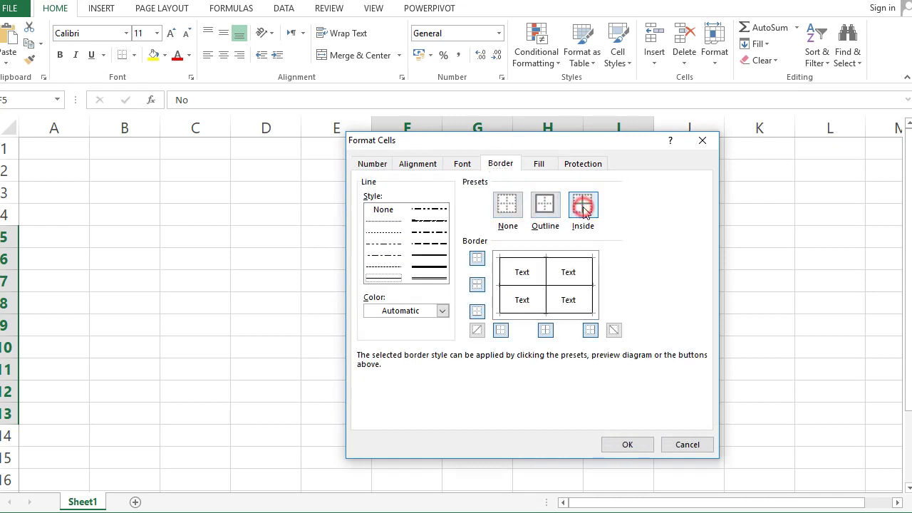
- Change the table's outline and inside borders to the thick line style, followed by the double line style
{"action": "left_click", "coordinate": [430, 268]}
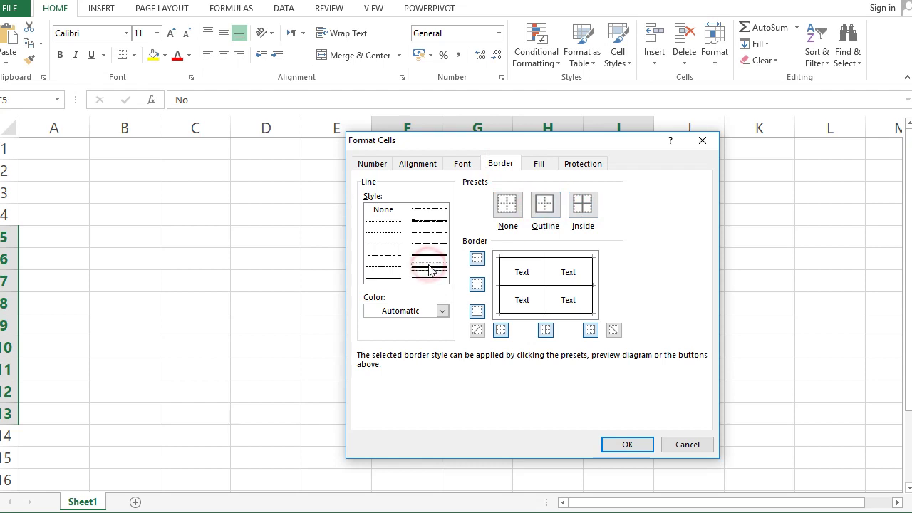
{"action": "left_click", "coordinate": [549, 205]}
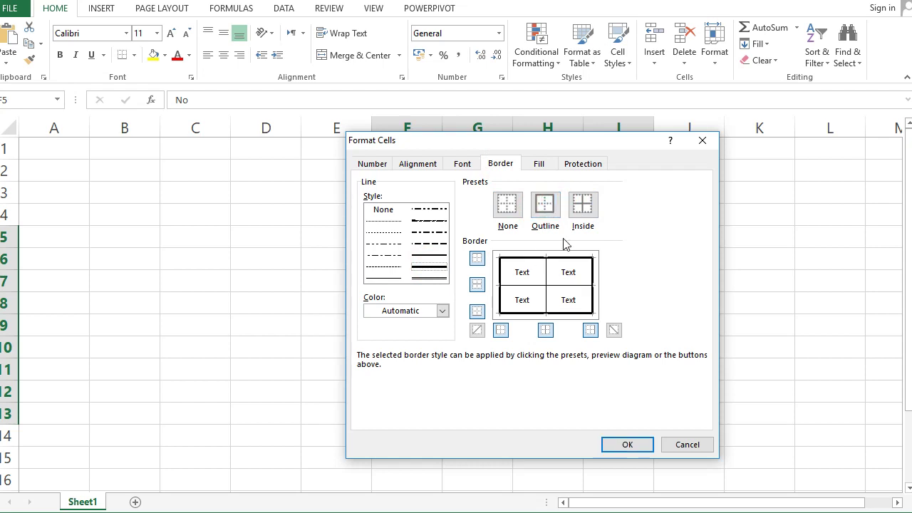
{"action": "left_click", "coordinate": [585, 205]}
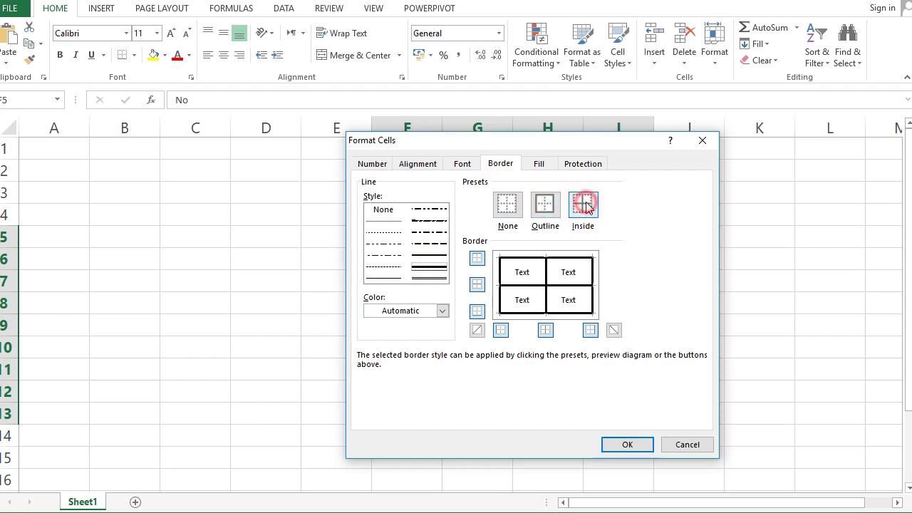
{"action": "left_click", "coordinate": [426, 279]}
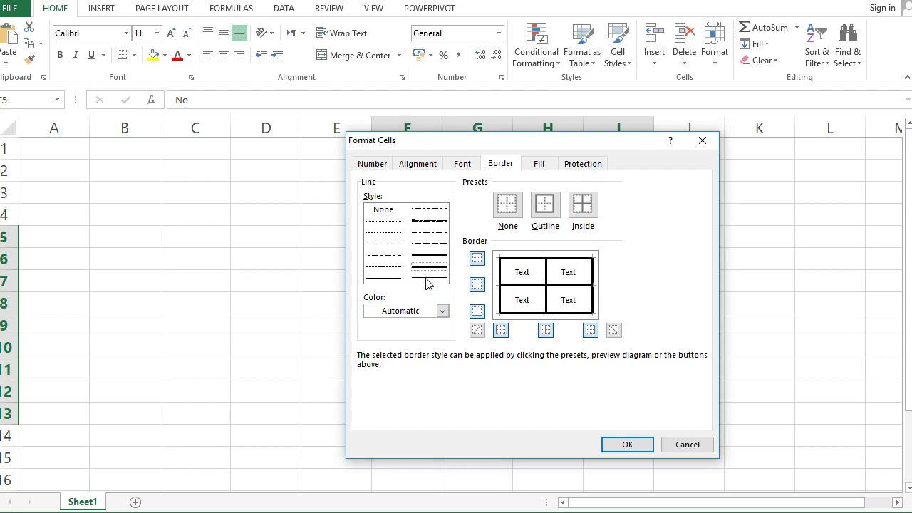
{"action": "left_click", "coordinate": [546, 205]}
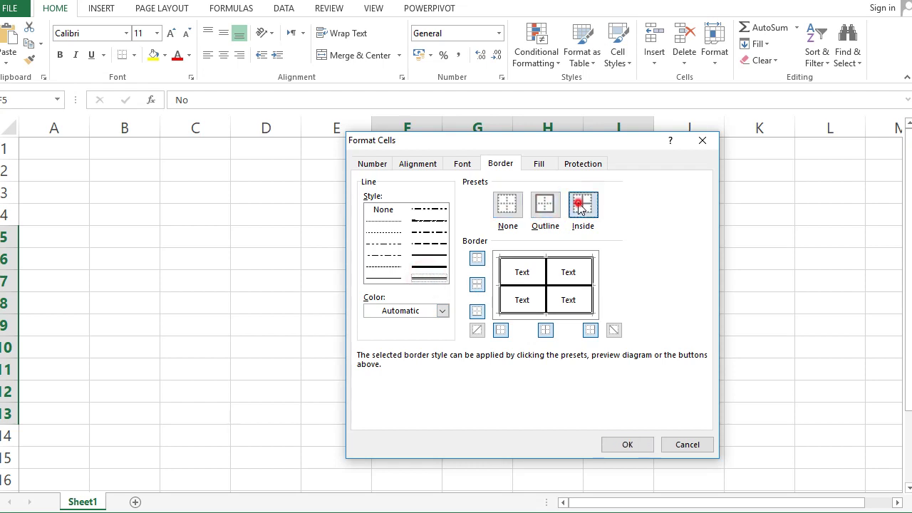
- Colour the double outline and inside borders green and apply them to F5:I13
{"action": "left_click", "coordinate": [442, 311]}
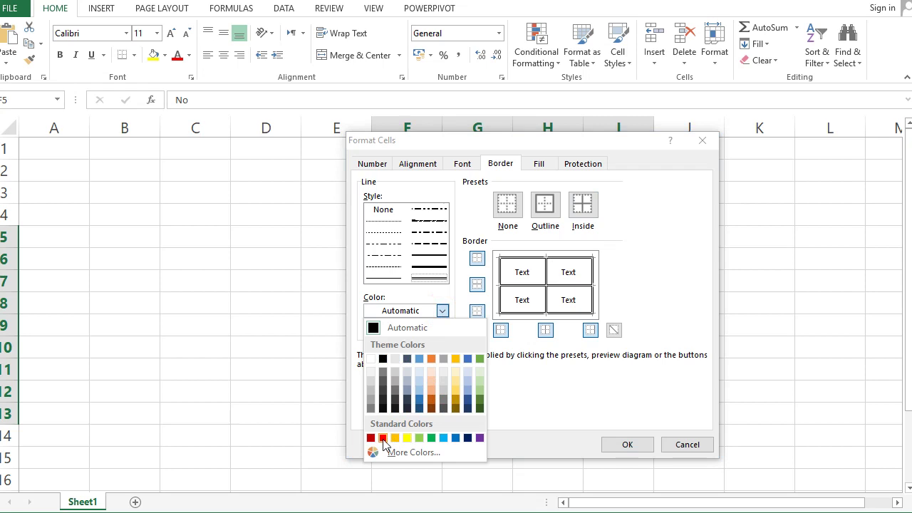
{"action": "left_click", "coordinate": [432, 440]}
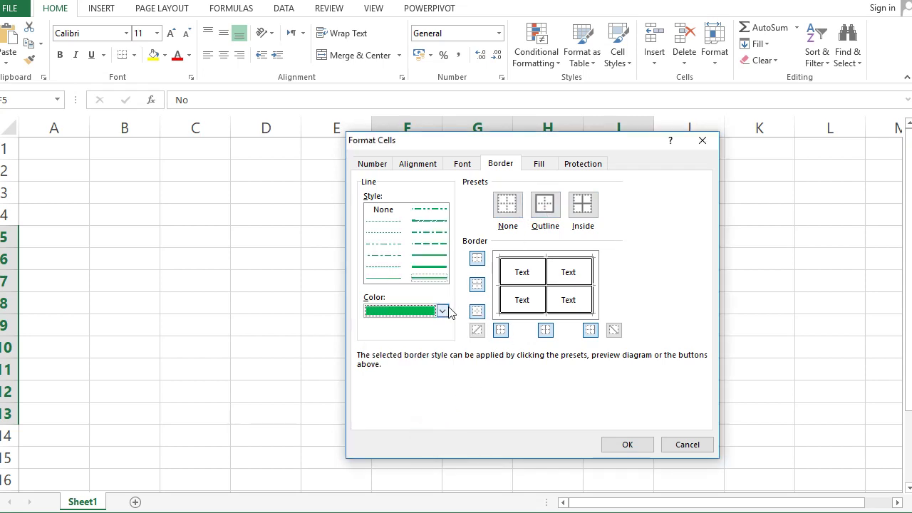
{"action": "left_click", "coordinate": [545, 205]}
{"action": "left_click", "coordinate": [581, 207]}
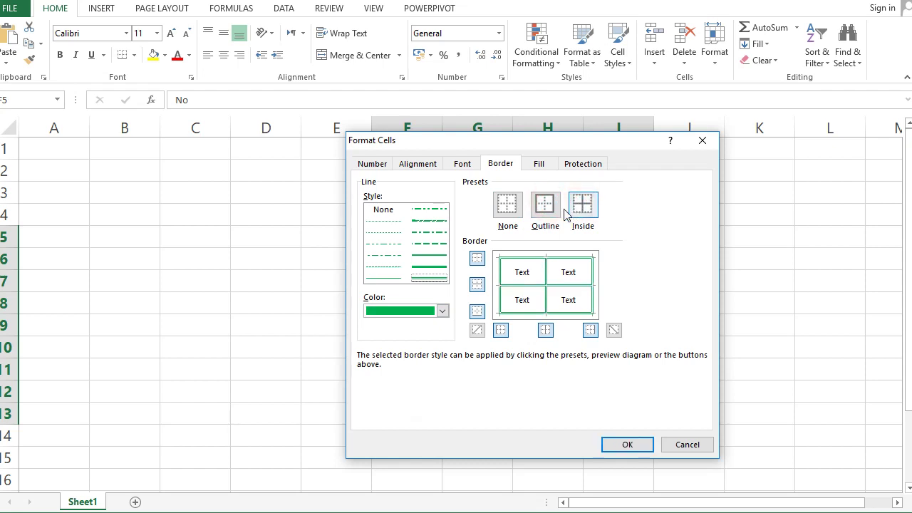
{"action": "left_click", "coordinate": [530, 287]}
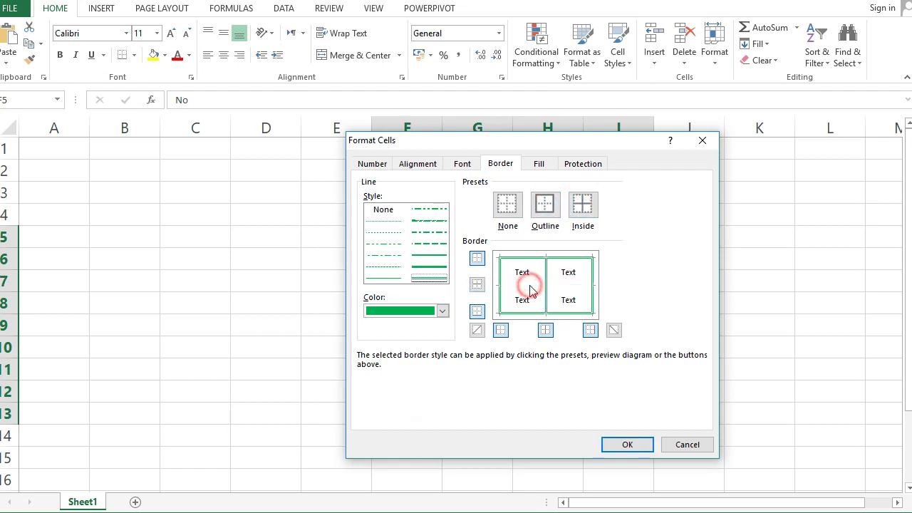
{"action": "left_click", "coordinate": [531, 287]}
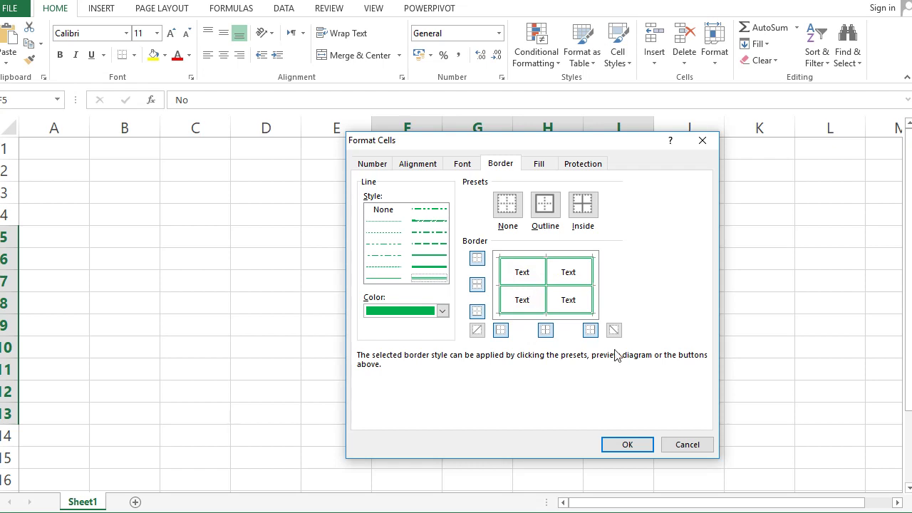
{"action": "left_click", "coordinate": [624, 445]}
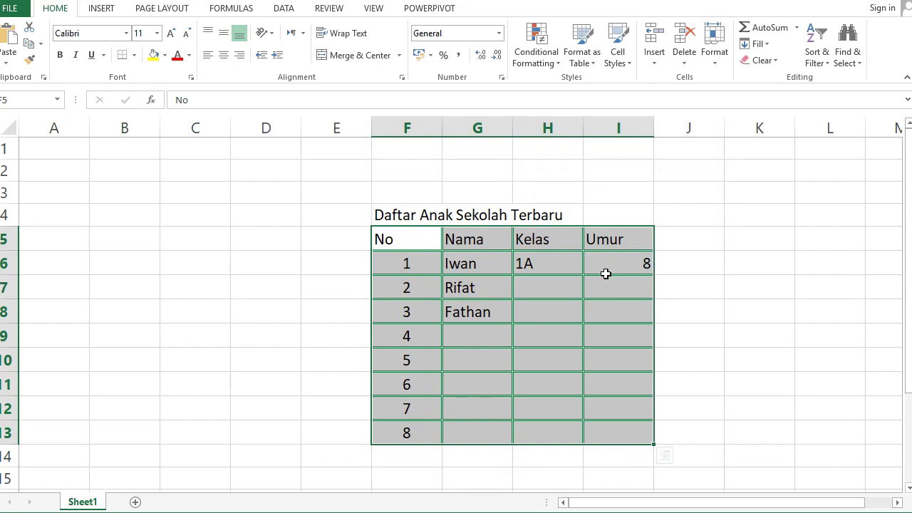
- Remove the green double borders from F5:I13 and apply All Borders to the table instead
{"action": "left_click", "coordinate": [134, 55]}
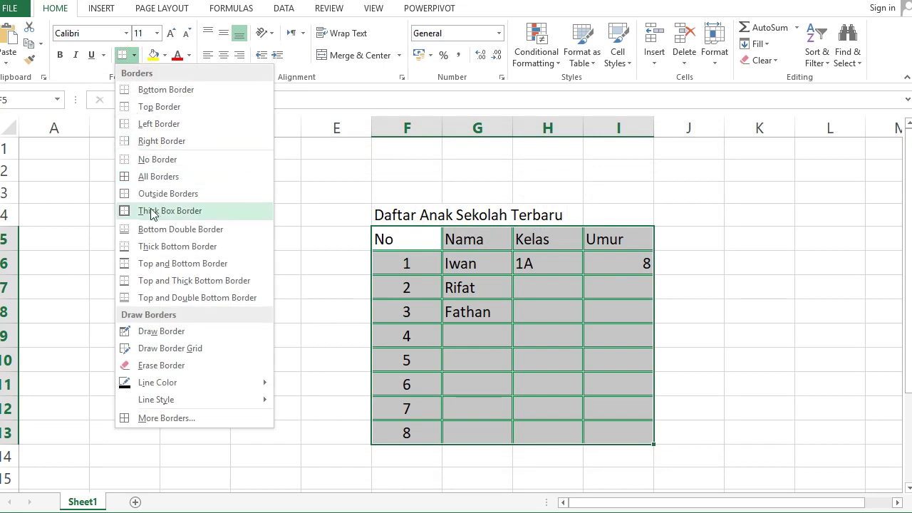
{"action": "left_click", "coordinate": [177, 164]}
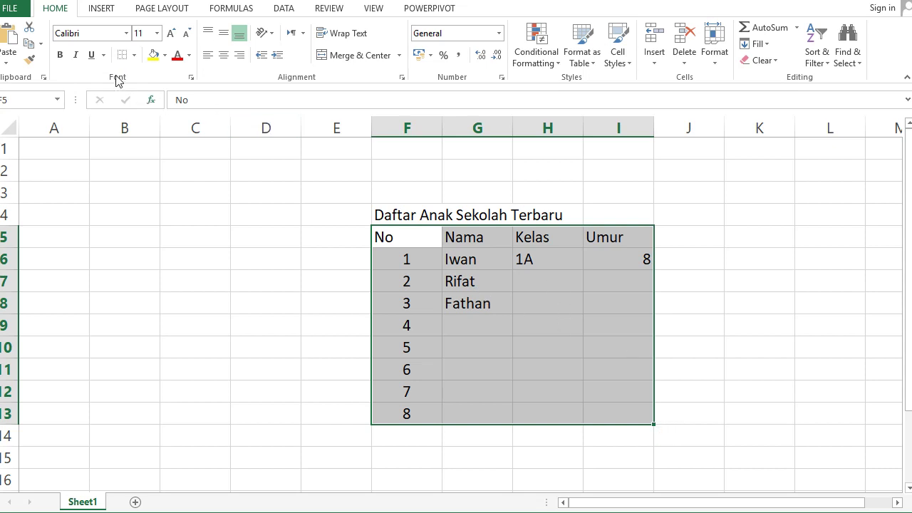
{"action": "left_click", "coordinate": [133, 55]}
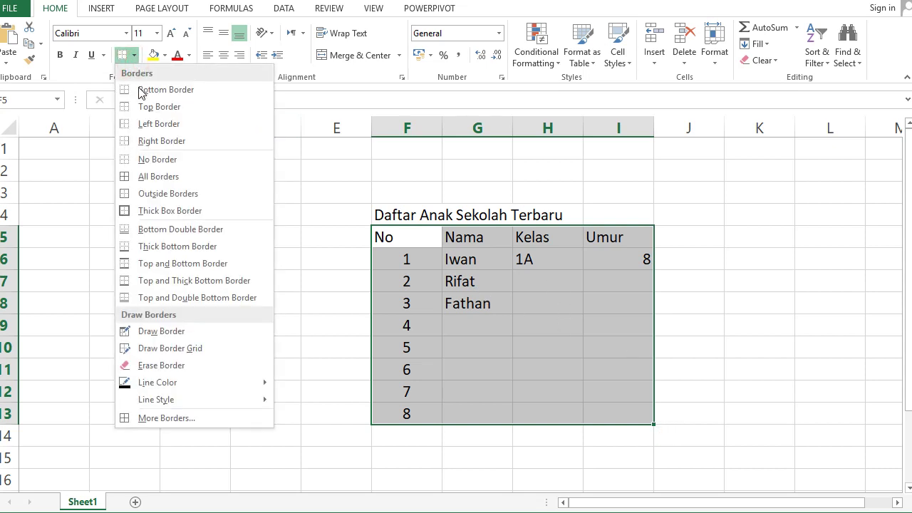
{"action": "left_click", "coordinate": [184, 177]}
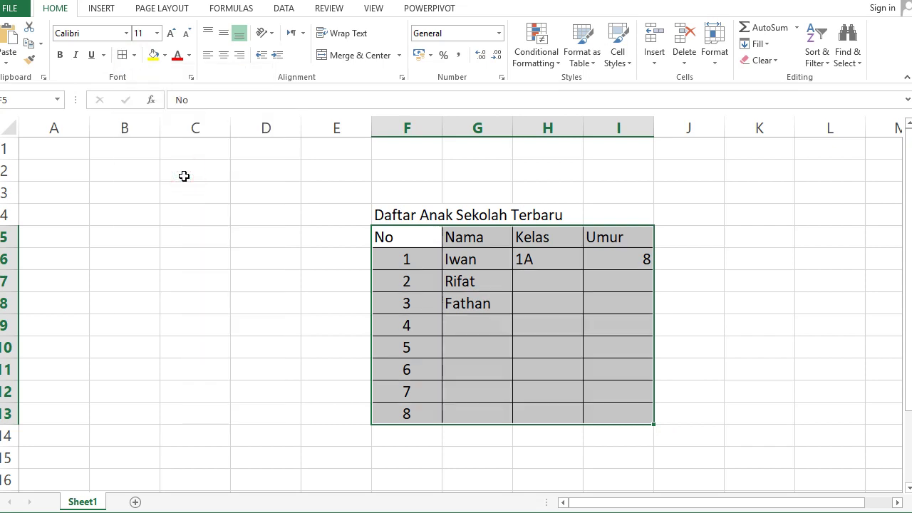
{"action": "left_click", "coordinate": [719, 312]}
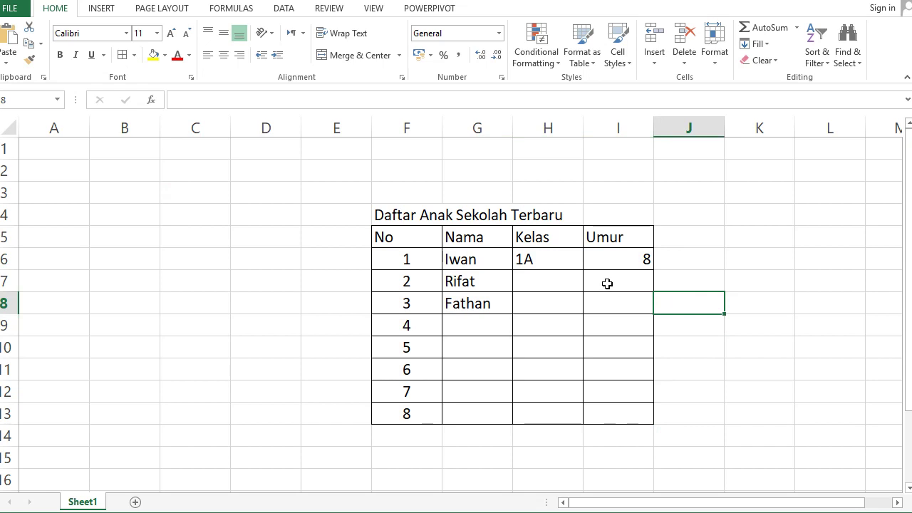
- Centre the column headings in F5:I5 horizontally
{"action": "left_click_drag", "start_coordinate": [390, 238], "coordinate": [604, 239]}
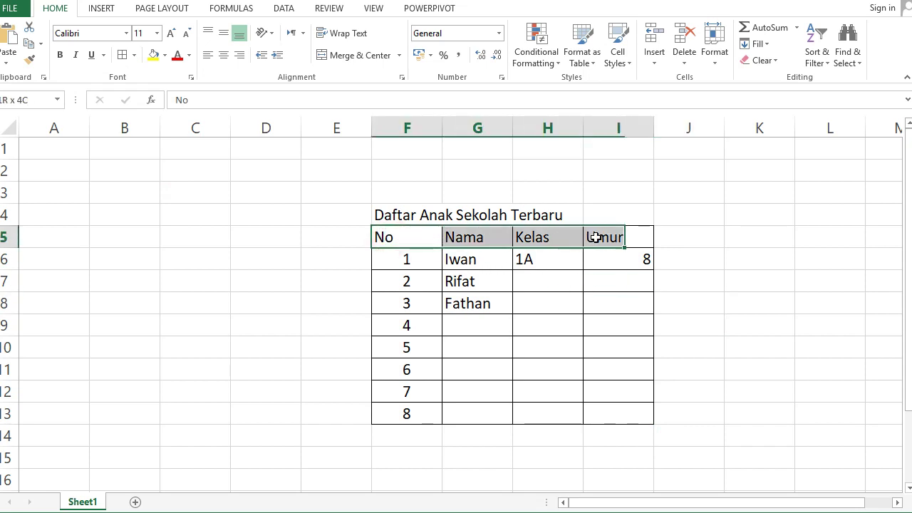
{"action": "left_click", "coordinate": [223, 55]}
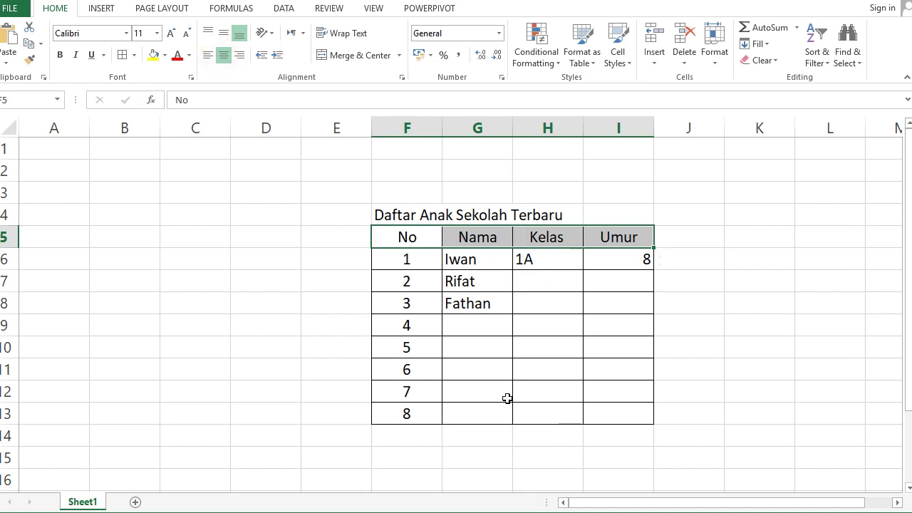
- Try inserting a blank row above the title in row 4, and undo the insertion
{"action": "left_click", "coordinate": [398, 213]}
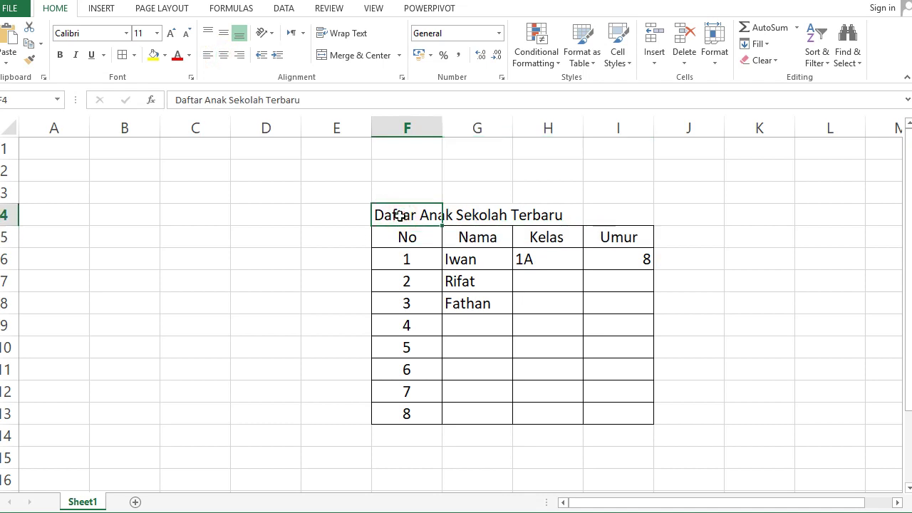
{"action": "left_click", "coordinate": [3, 214]}
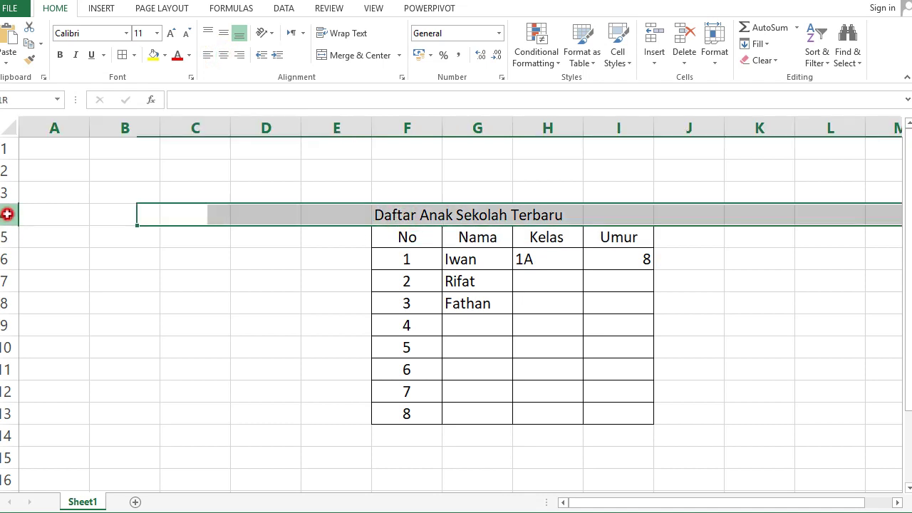
{"action": "left_click", "coordinate": [651, 37]}
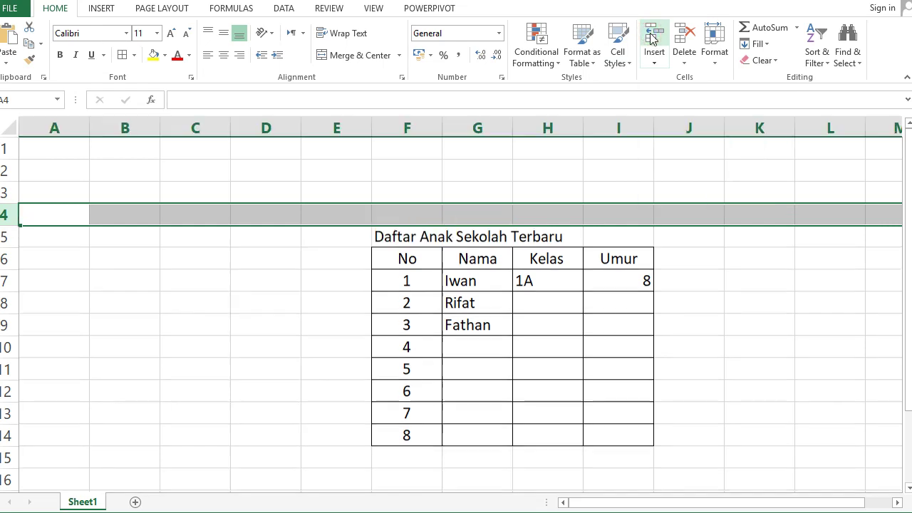
{"action": "key", "text": "ctrl+z"}
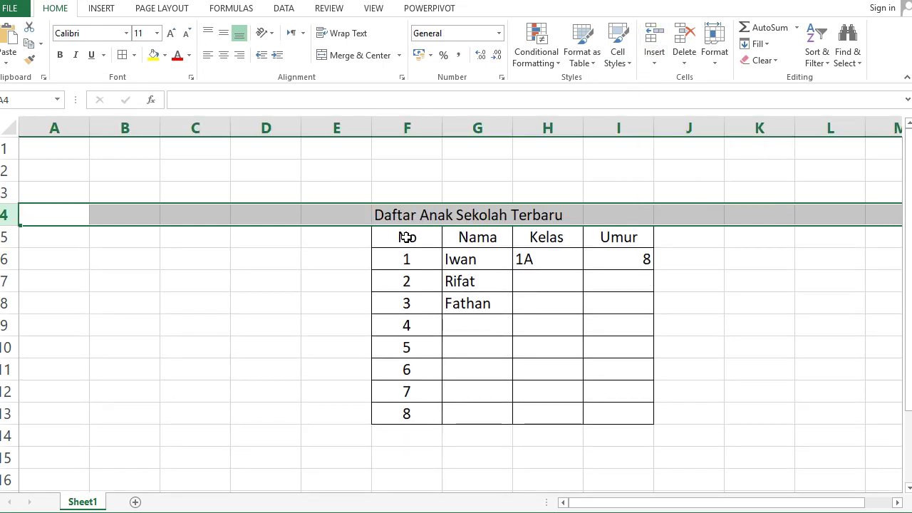
- Insert a blank row at row 5 between the title and the column headings
{"action": "left_click", "coordinate": [10, 240]}
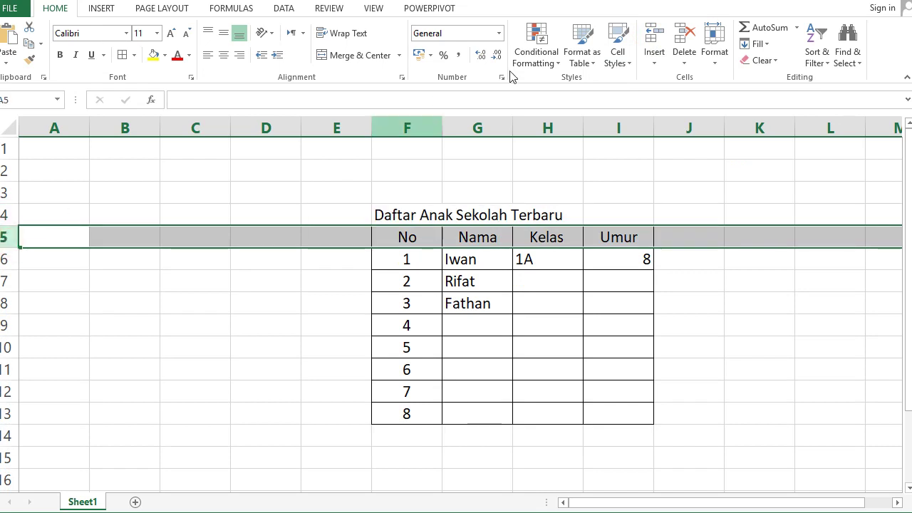
{"action": "left_click", "coordinate": [656, 39]}
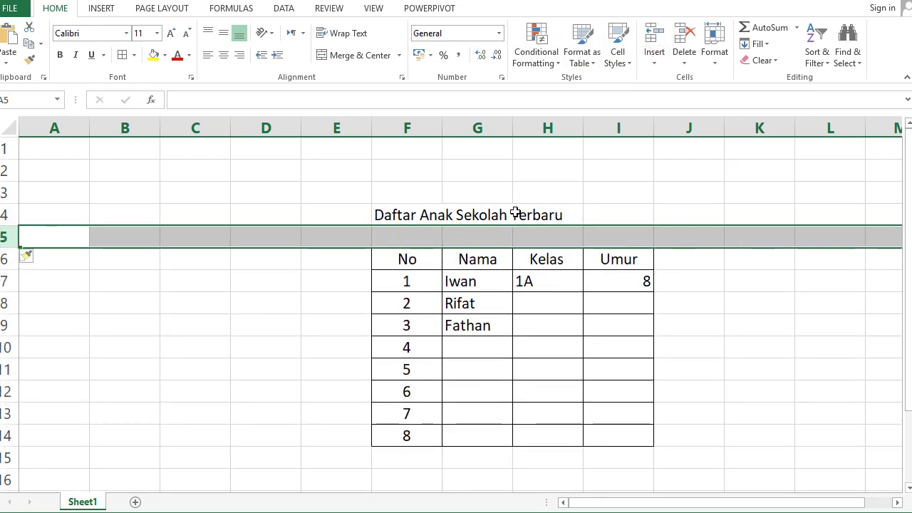
{"action": "left_click", "coordinate": [474, 231]}
{"action": "left_click", "coordinate": [353, 303]}
{"action": "left_click", "coordinate": [396, 238]}
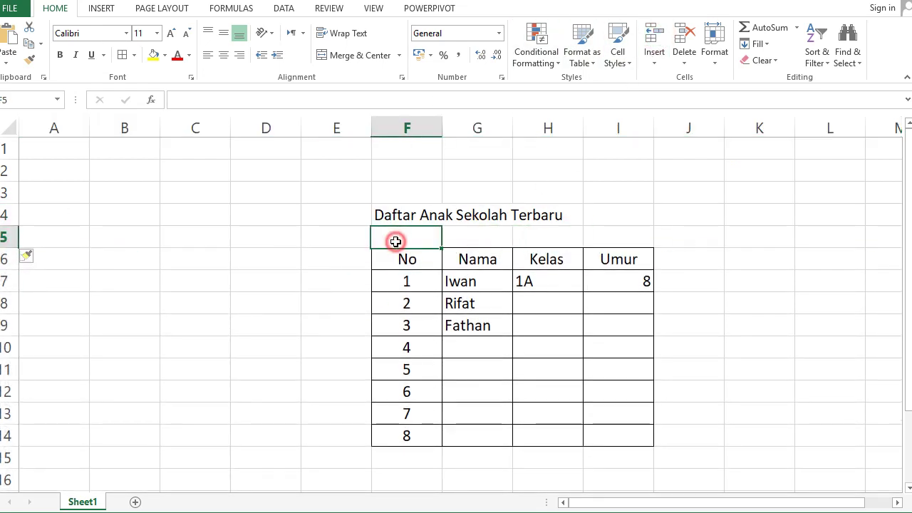
- Merge and centre the title Daftar Anak Sekolah Terbaru across F4:I4
{"action": "left_click", "coordinate": [384, 215]}
{"action": "left_click_drag", "start_coordinate": [478, 210], "coordinate": [605, 214]}
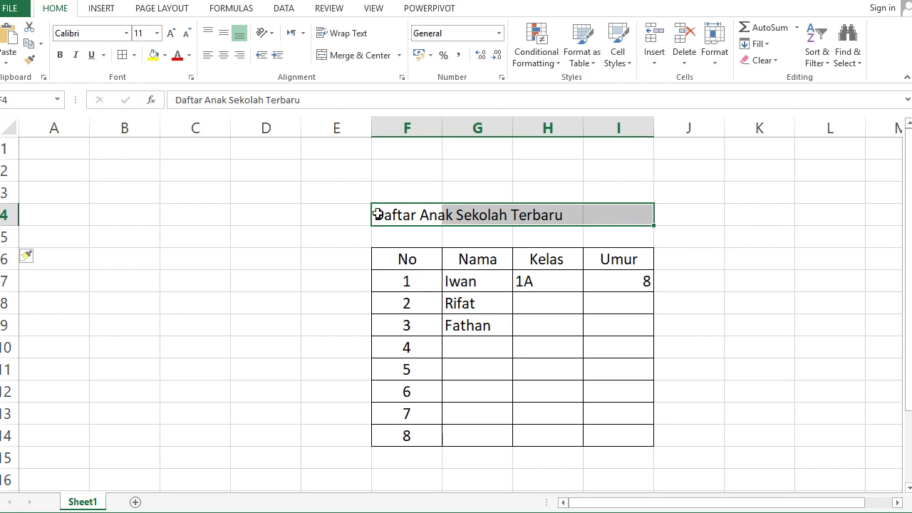
{"action": "left_click", "coordinate": [356, 57]}
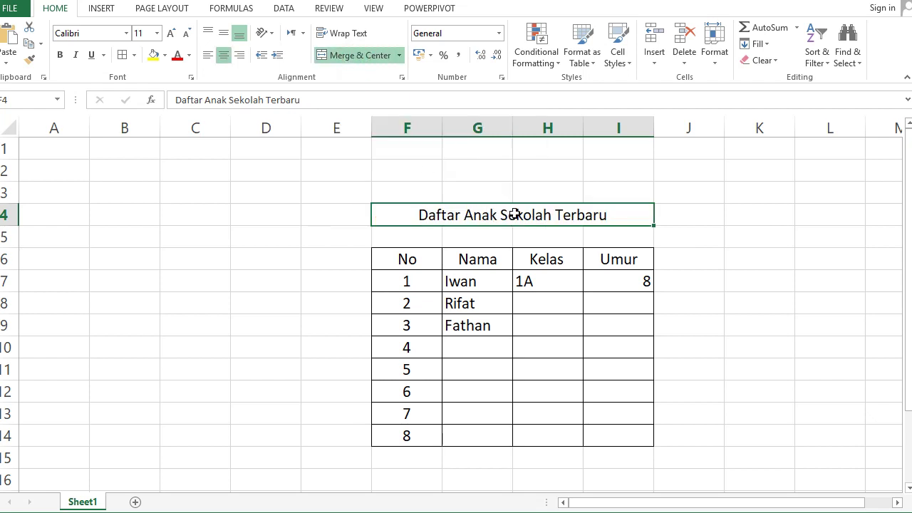
{"action": "left_click", "coordinate": [485, 240]}
{"action": "left_click", "coordinate": [477, 216]}
{"action": "left_click", "coordinate": [434, 235]}
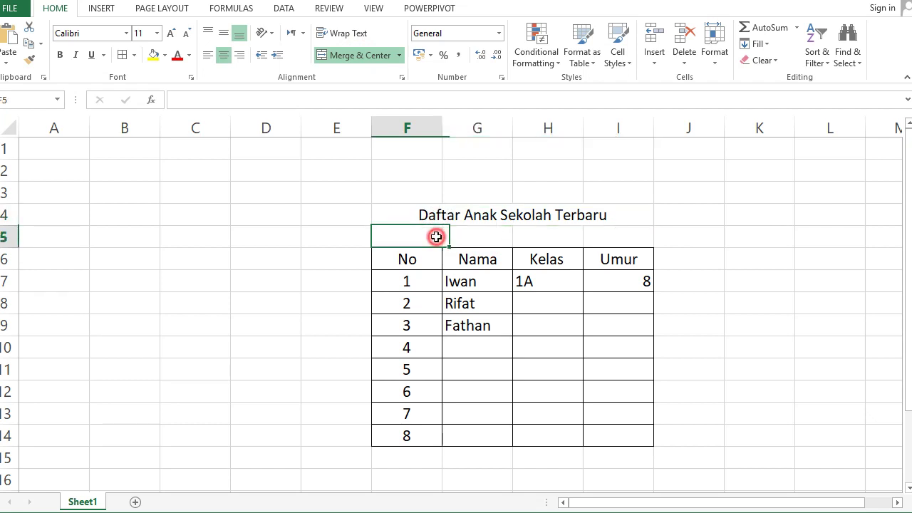
{"action": "left_click", "coordinate": [506, 302]}
{"action": "left_click", "coordinate": [425, 259]}
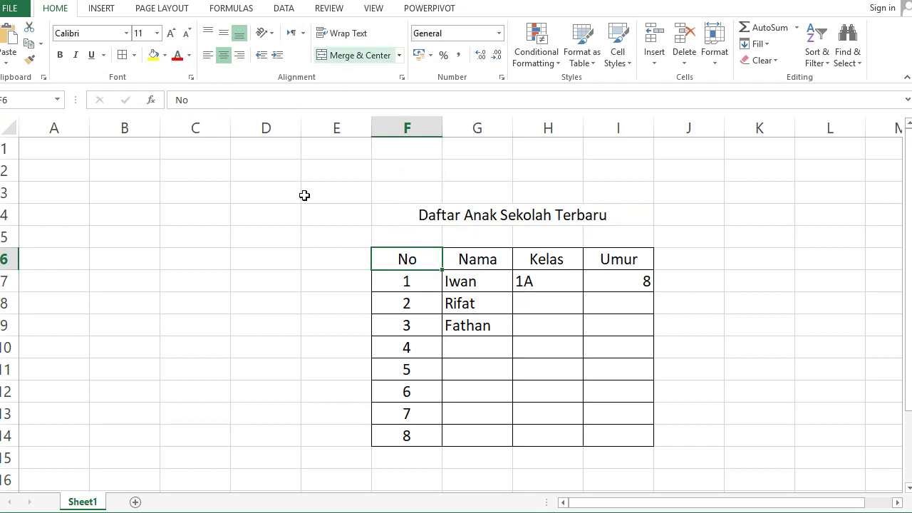
{"action": "left_click", "coordinate": [282, 239]}
{"action": "left_click", "coordinate": [205, 215]}
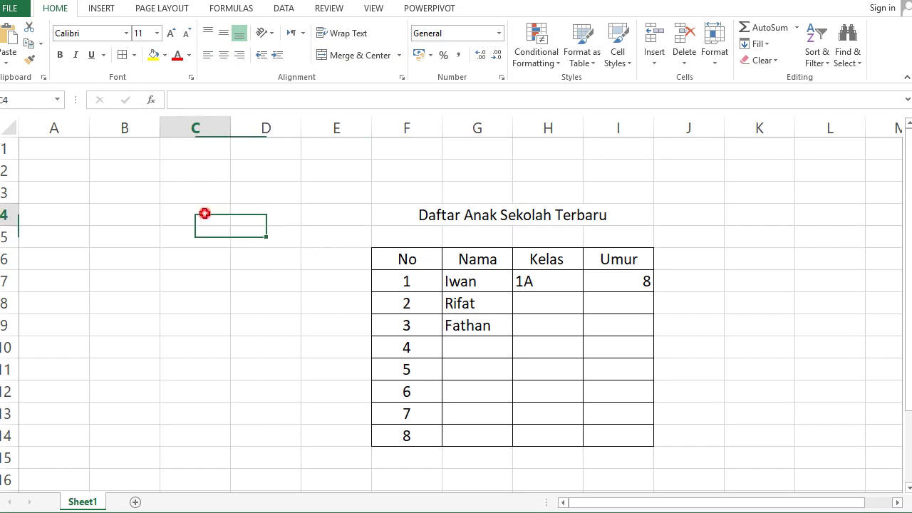
{"action": "left_click", "coordinate": [269, 210]}
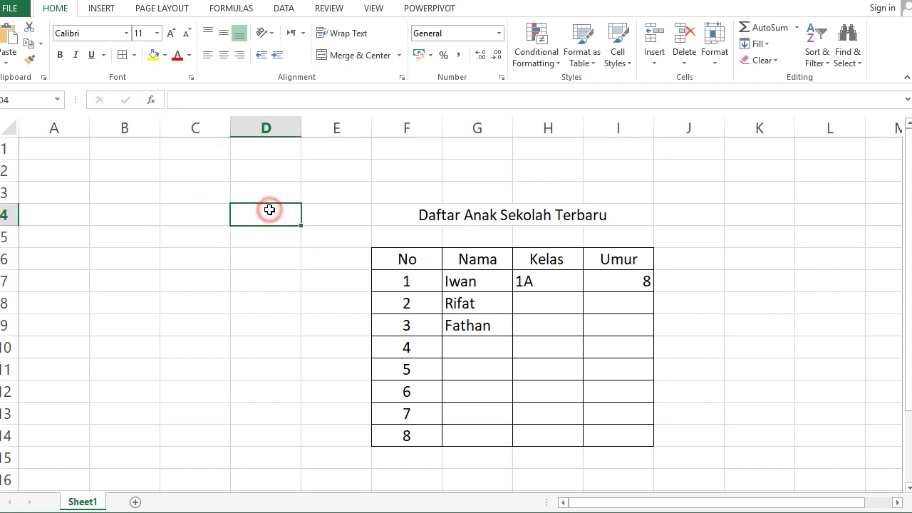
{"action": "left_click", "coordinate": [210, 190]}
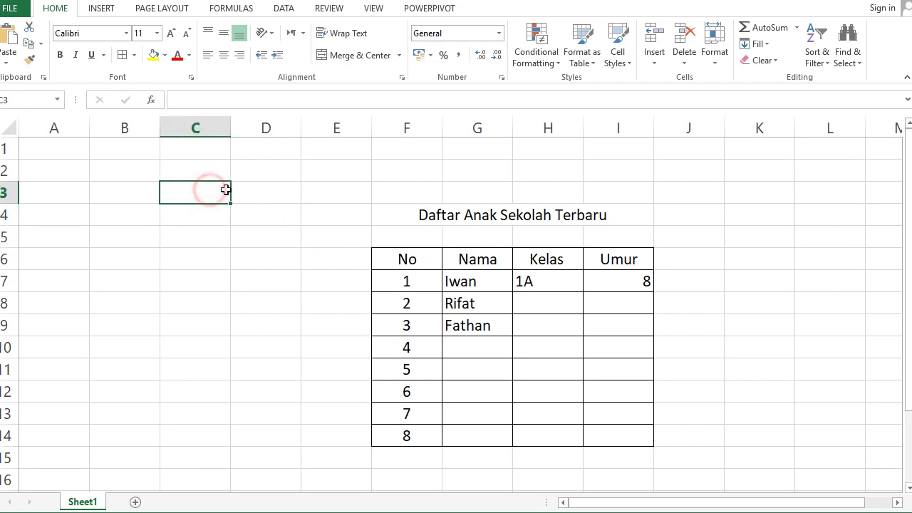
- Hide the worksheet gridlines so only the table's own borders are displayed
{"action": "left_click", "coordinate": [373, 10]}
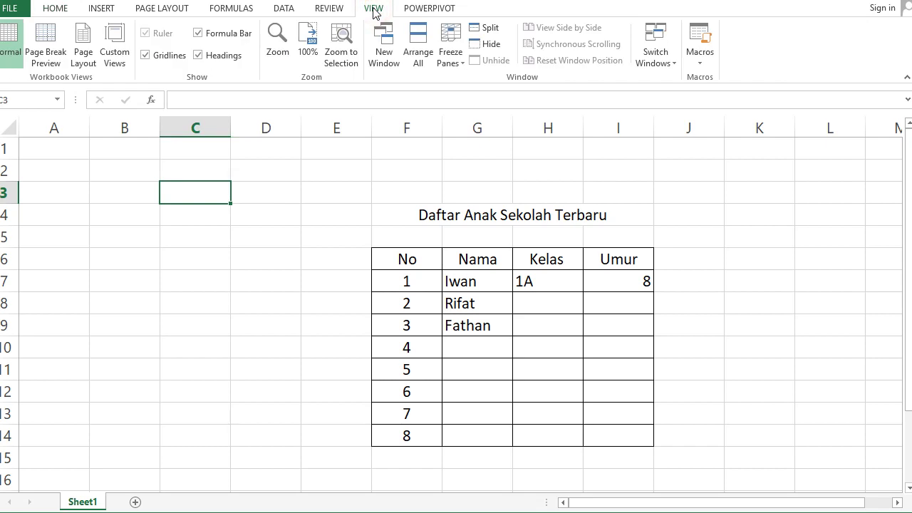
{"action": "left_click", "coordinate": [146, 57]}
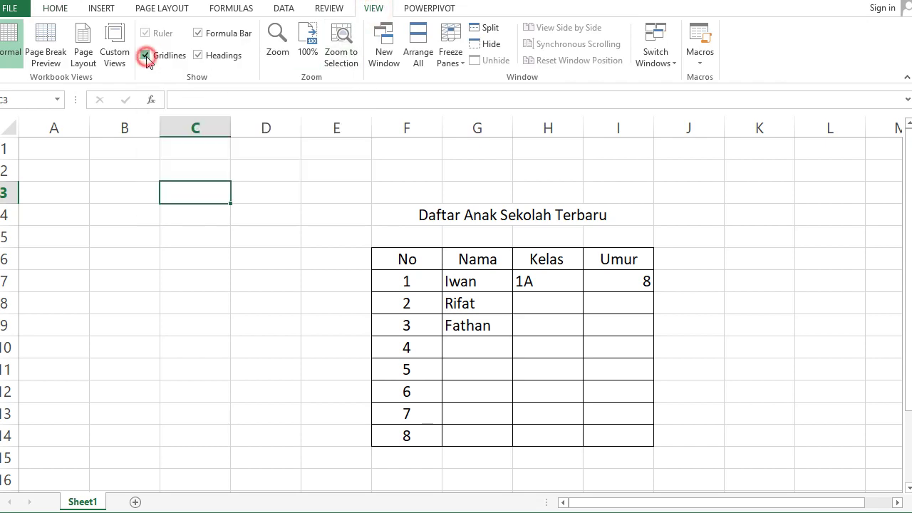
{"action": "left_click", "coordinate": [268, 301]}
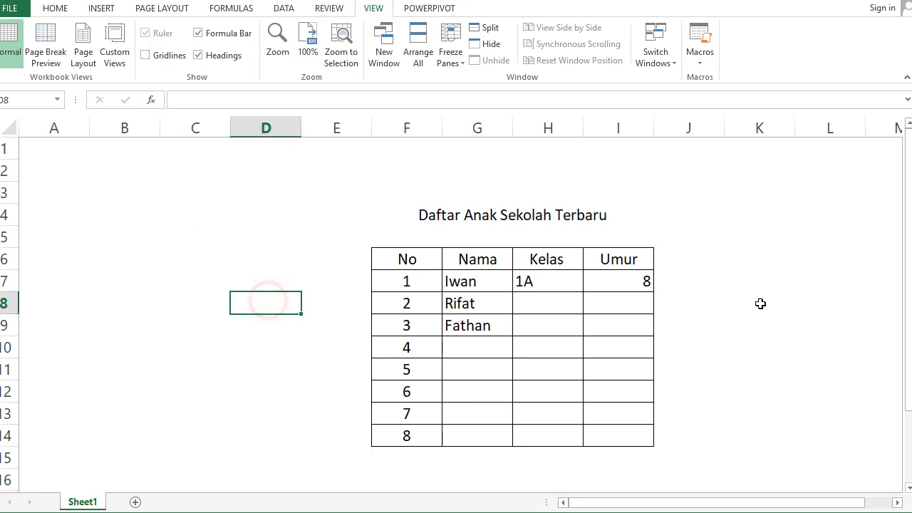
{"action": "left_click", "coordinate": [324, 281]}
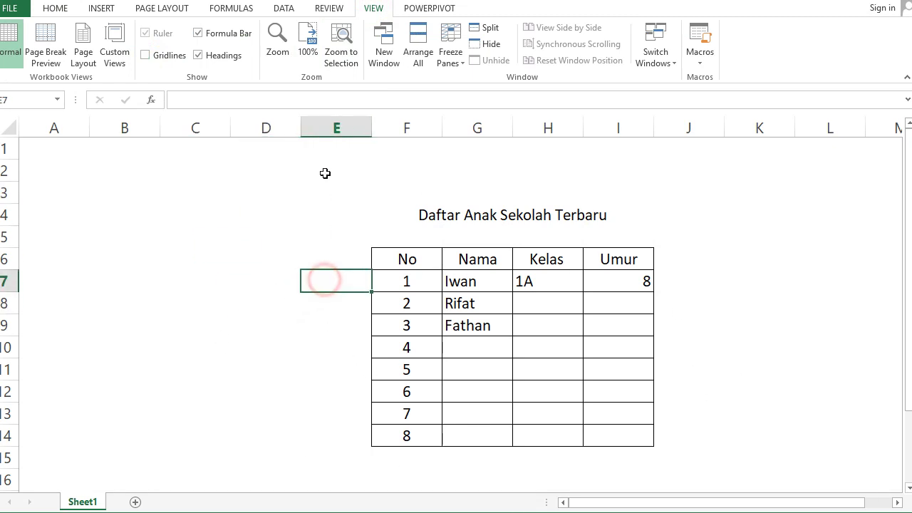
- Delete the four empty columns A to D in front of the student table
{"action": "left_click", "coordinate": [279, 130]}
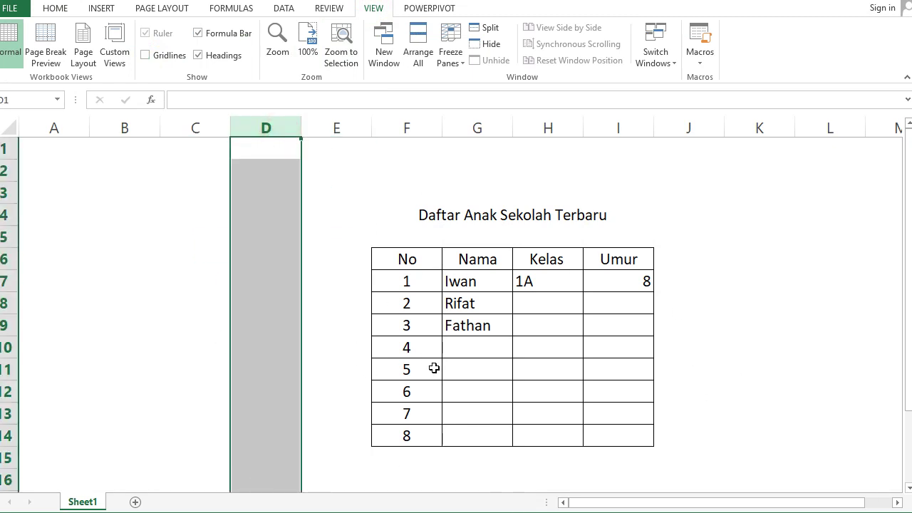
{"action": "left_click_drag", "start_coordinate": [262, 127], "coordinate": [47, 134]}
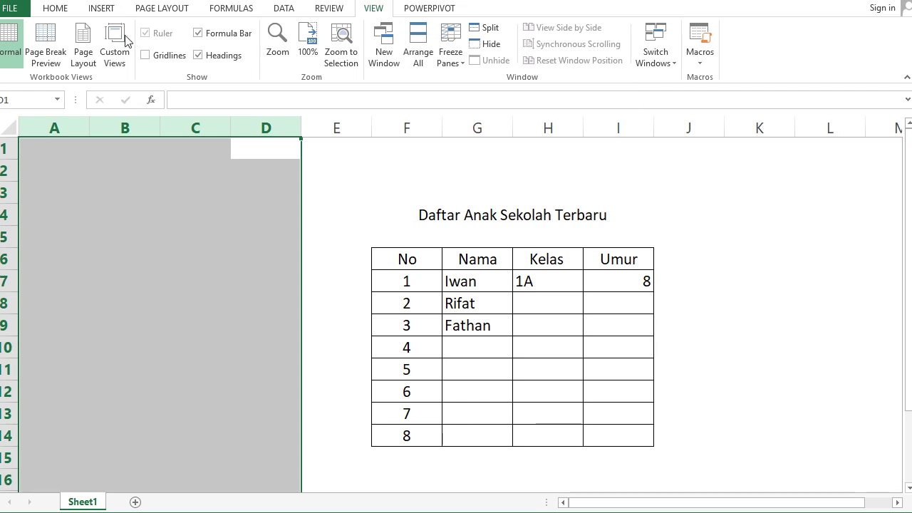
{"action": "left_click", "coordinate": [62, 13]}
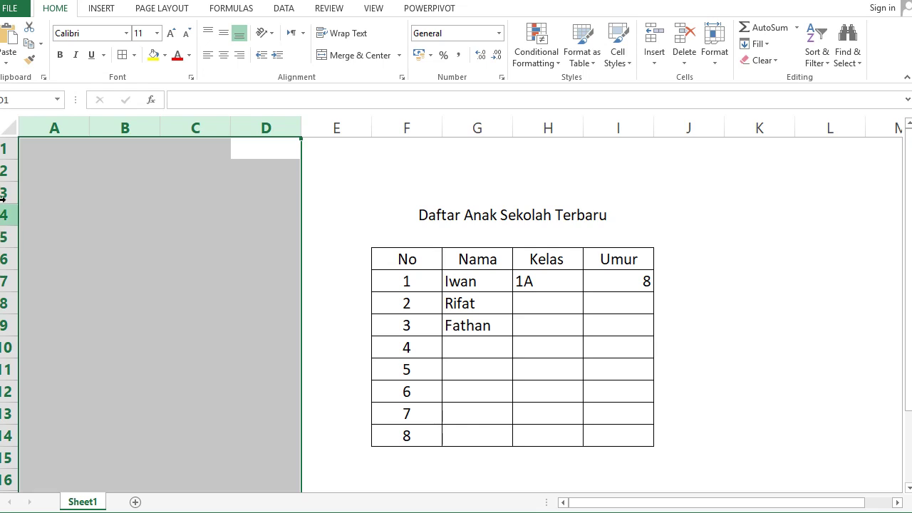
{"action": "left_click", "coordinate": [684, 36]}
{"action": "left_click", "coordinate": [472, 318]}
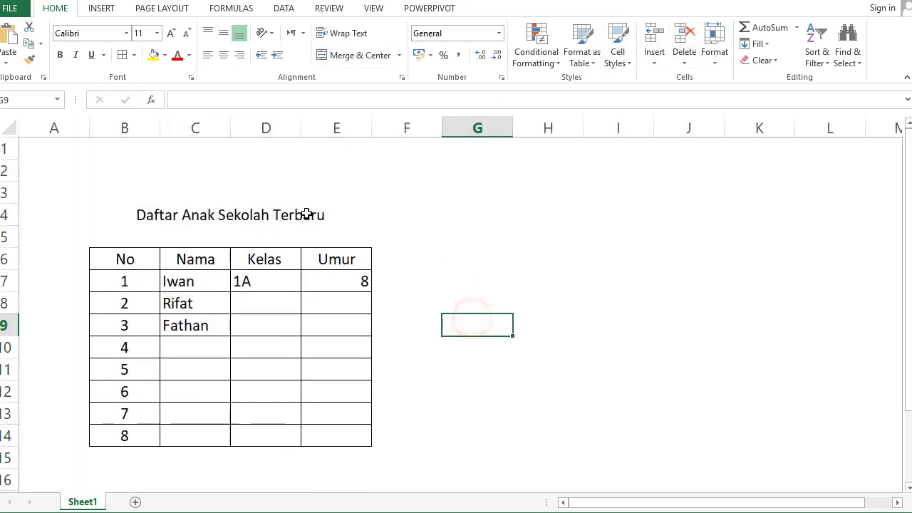
- Check the table's position on the page in the print preview, and return to the sheet
{"action": "scroll", "coordinate": [427, 372], "scroll_direction": "down", "scroll_amount": 2}
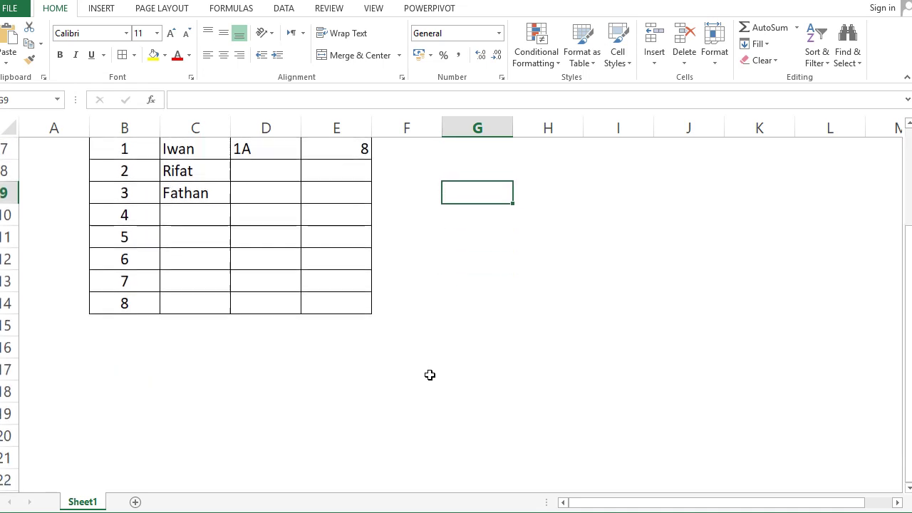
{"action": "scroll", "coordinate": [429, 375], "scroll_direction": "up", "scroll_amount": 2}
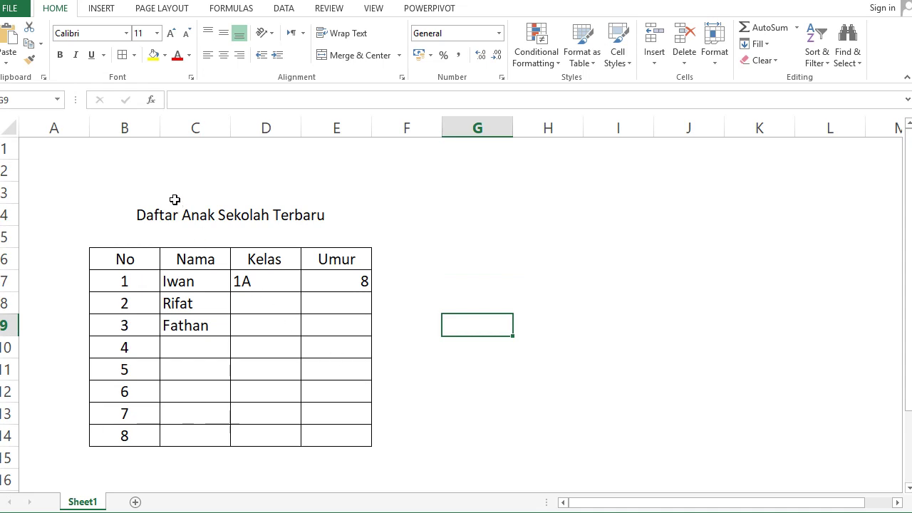
{"action": "left_click", "coordinate": [12, 10]}
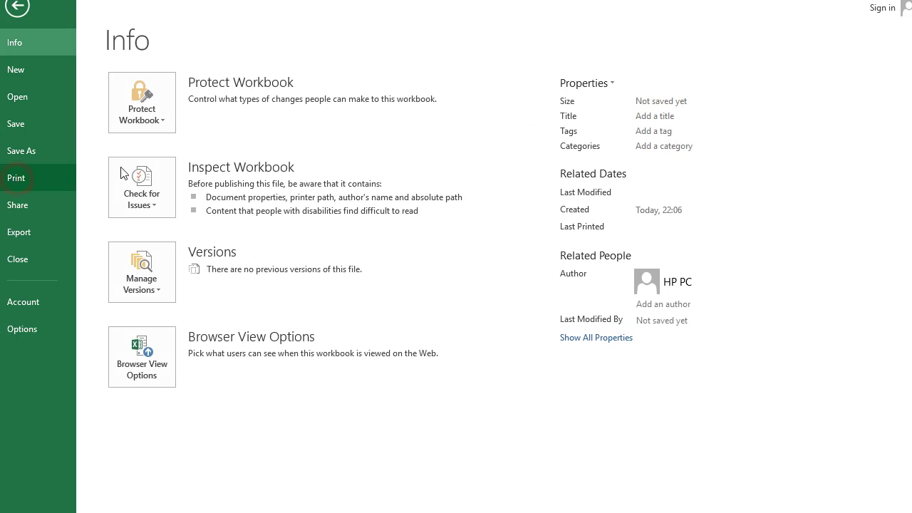
{"action": "left_click", "coordinate": [18, 183]}
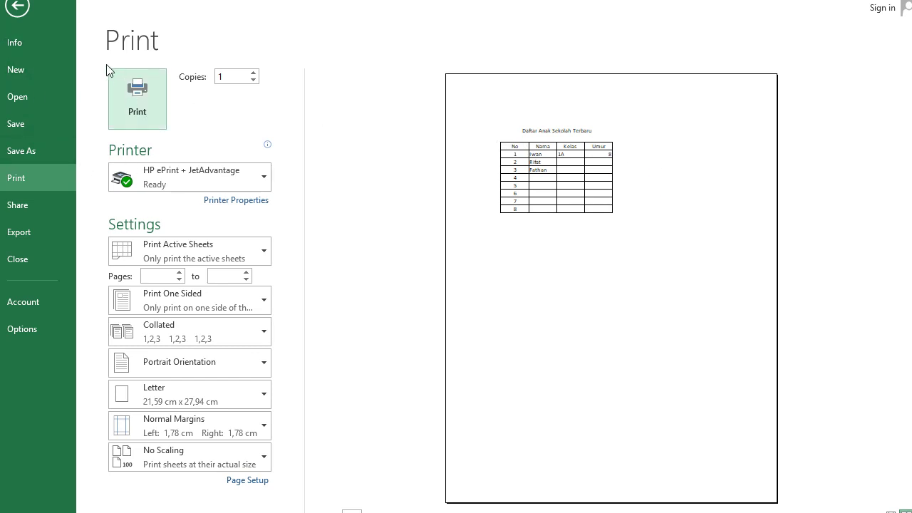
{"action": "left_click", "coordinate": [17, 9]}
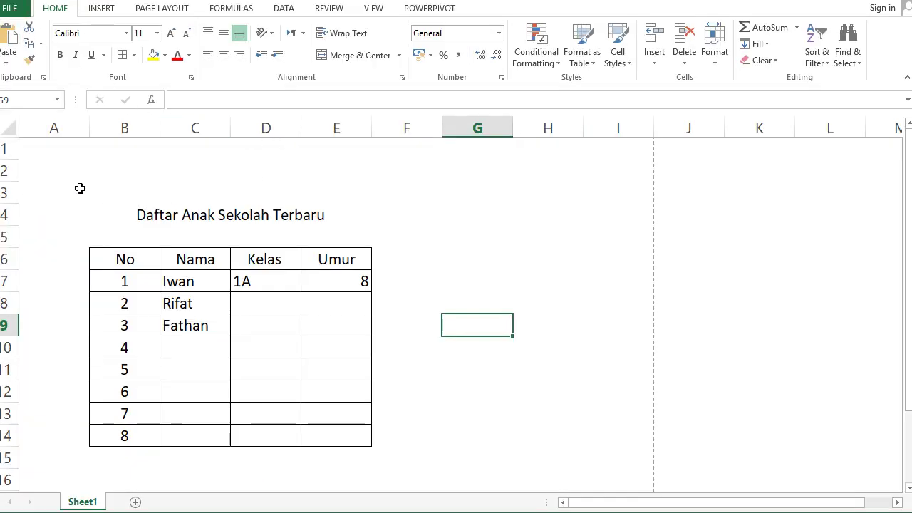
- Insert three blank columns at column A to shift the student table away from the page edge
{"action": "left_click", "coordinate": [50, 128]}
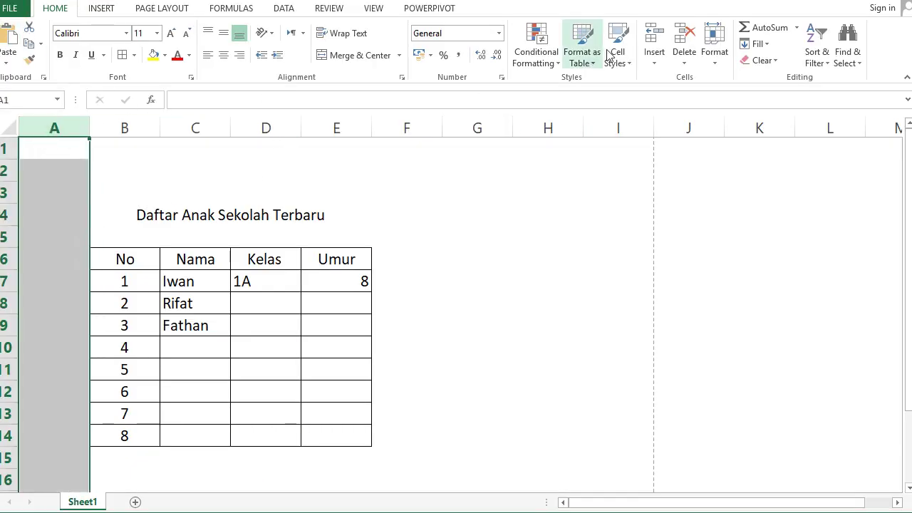
{"action": "left_click", "coordinate": [655, 34]}
{"action": "left_click", "coordinate": [655, 34]}
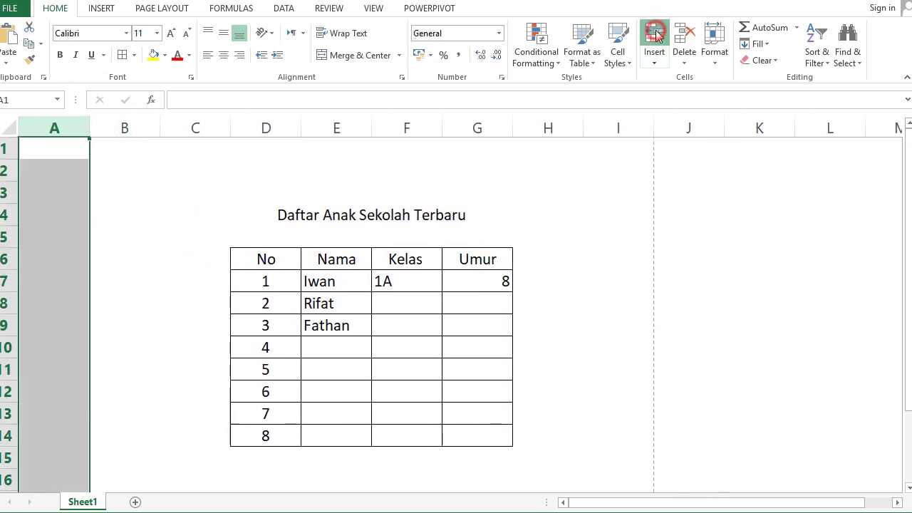
{"action": "left_click", "coordinate": [655, 34]}
{"action": "left_click", "coordinate": [625, 261]}
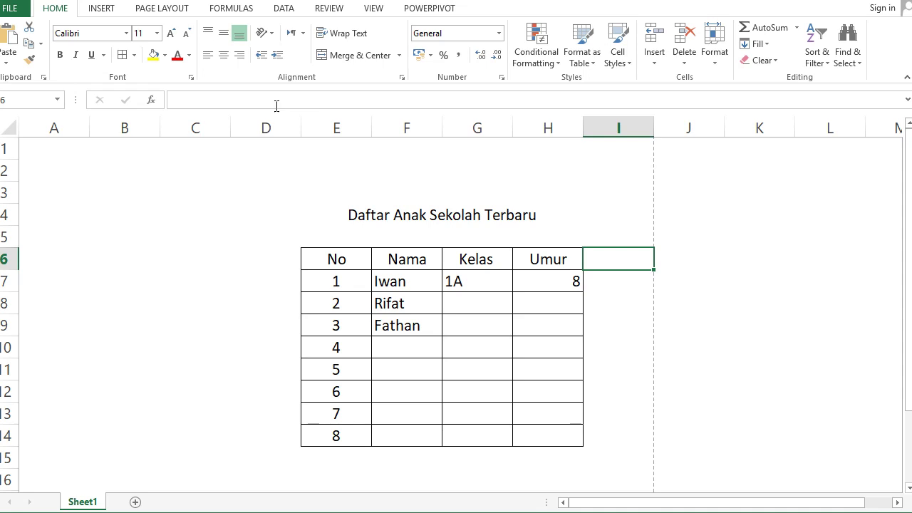
- Delete the empty column C in front of the student table
{"action": "left_click", "coordinate": [207, 127]}
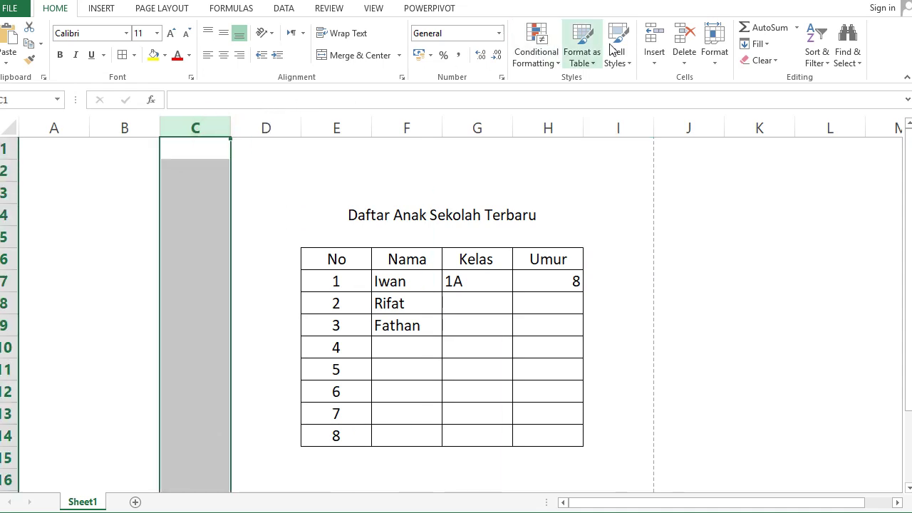
{"action": "left_click", "coordinate": [684, 34]}
{"action": "left_click", "coordinate": [705, 280]}
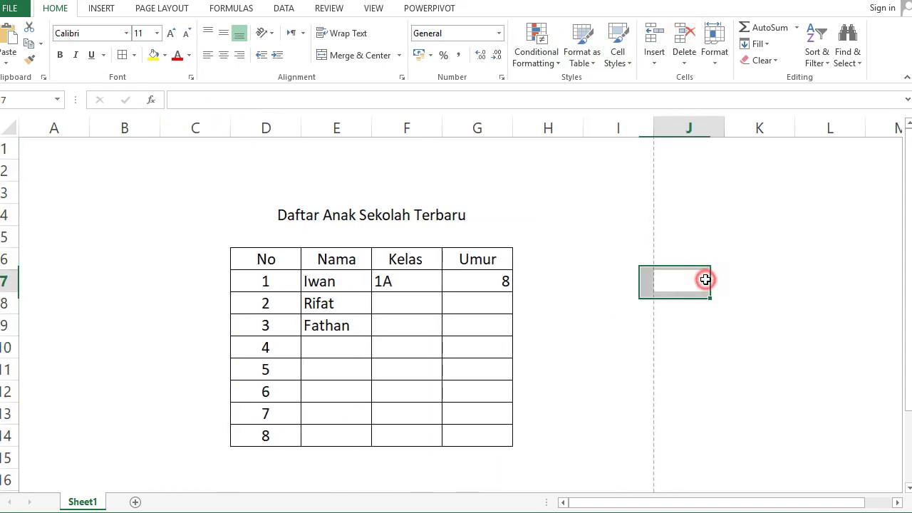
- Preview the printed page again to check the table's horizontal centring, and return to the sheet
{"action": "left_click", "coordinate": [19, 16]}
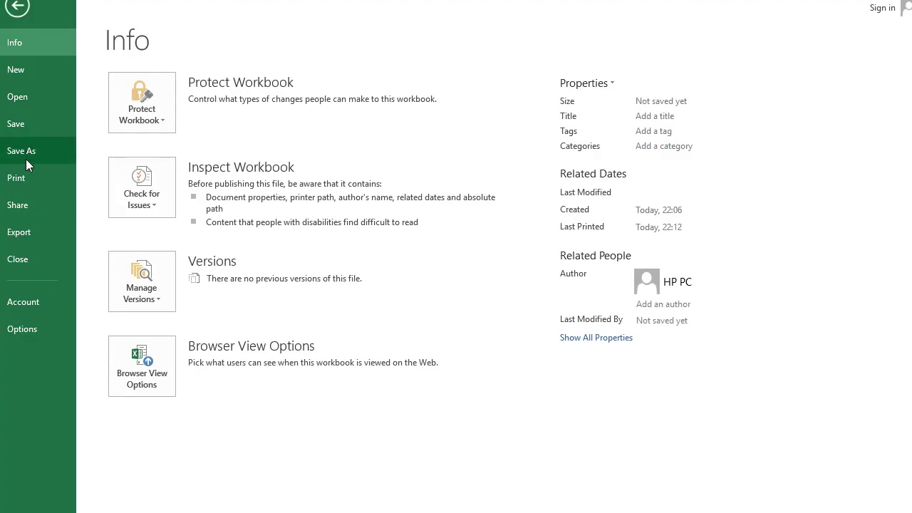
{"action": "left_click", "coordinate": [25, 178]}
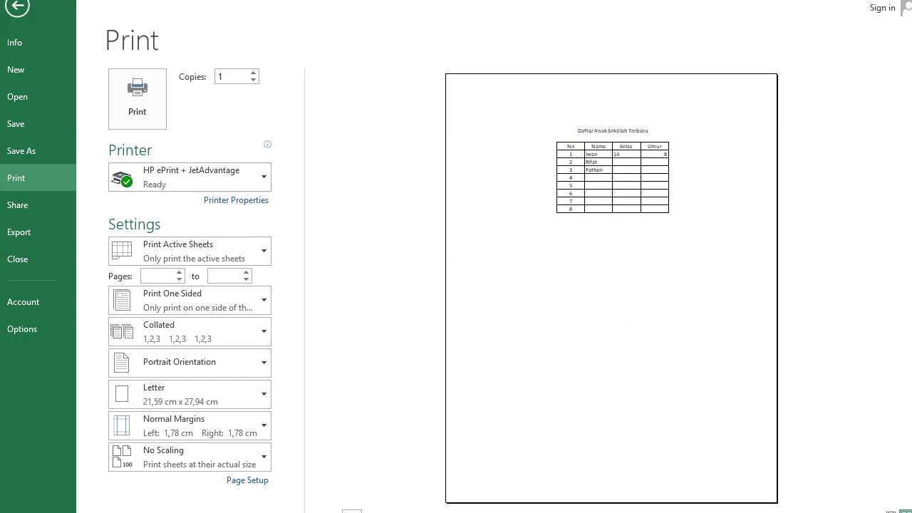
{"action": "left_click", "coordinate": [19, 10]}
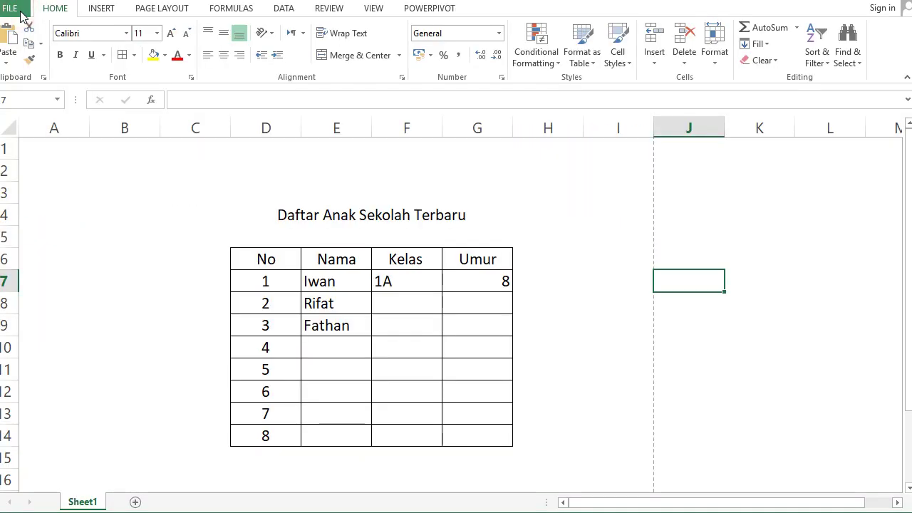
- Try inserting four blank rows at row 2 above the title, and delete them again
{"action": "left_click", "coordinate": [9, 171]}
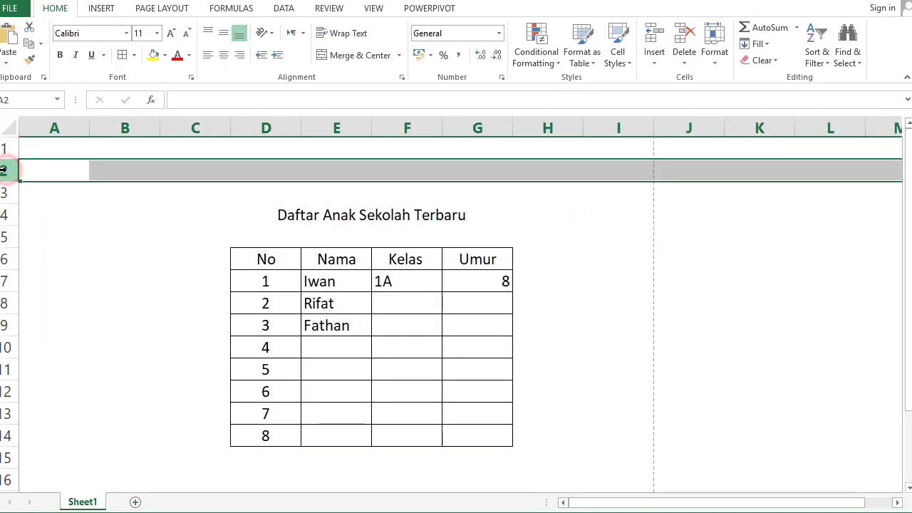
{"action": "left_click", "coordinate": [654, 31]}
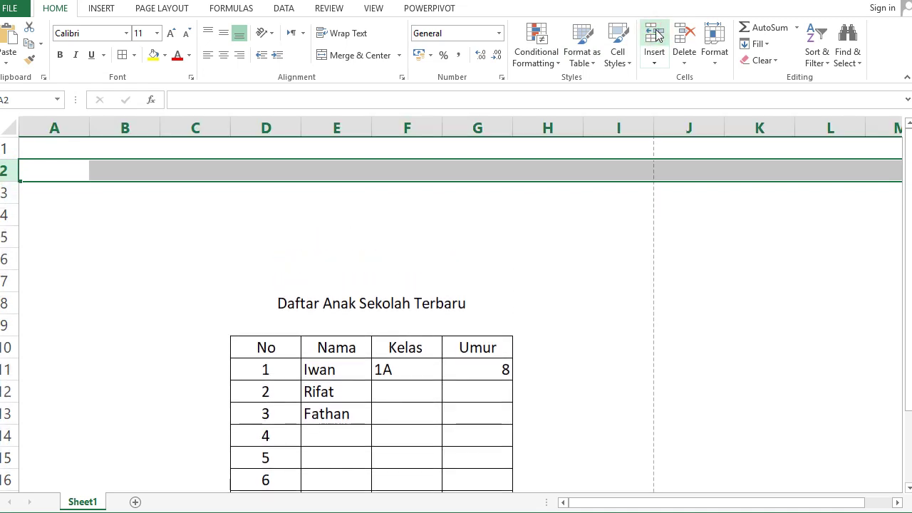
{"action": "left_click", "coordinate": [685, 32]}
{"action": "left_click", "coordinate": [686, 34]}
{"action": "left_click", "coordinate": [685, 34]}
{"action": "left_click", "coordinate": [686, 34]}
{"action": "left_click", "coordinate": [570, 216]}
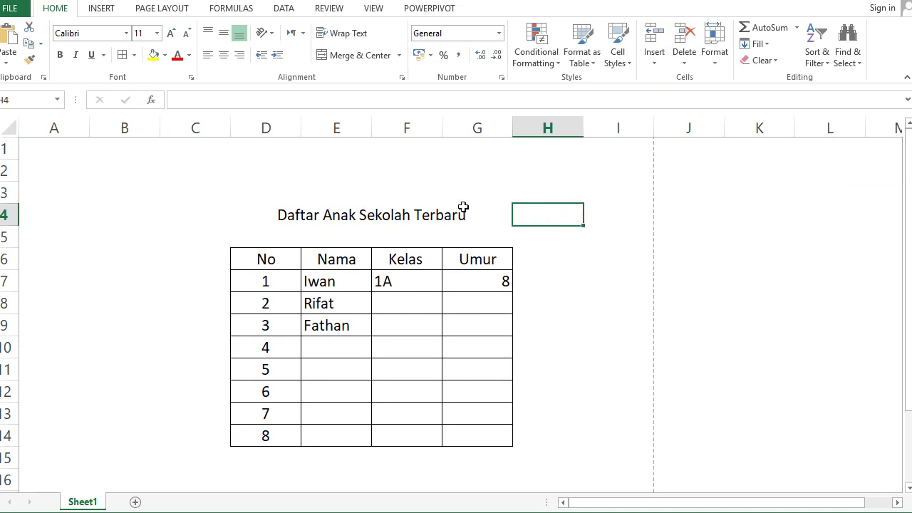
{"action": "mouse_move", "coordinate": [208, 187]}
{"action": "left_mouse_down"}
{"action": "mouse_move", "coordinate": [499, 209]}
{"action": "mouse_move", "coordinate": [594, 458]}
{"action": "mouse_move", "coordinate": [573, 463]}
{"action": "left_mouse_up"}
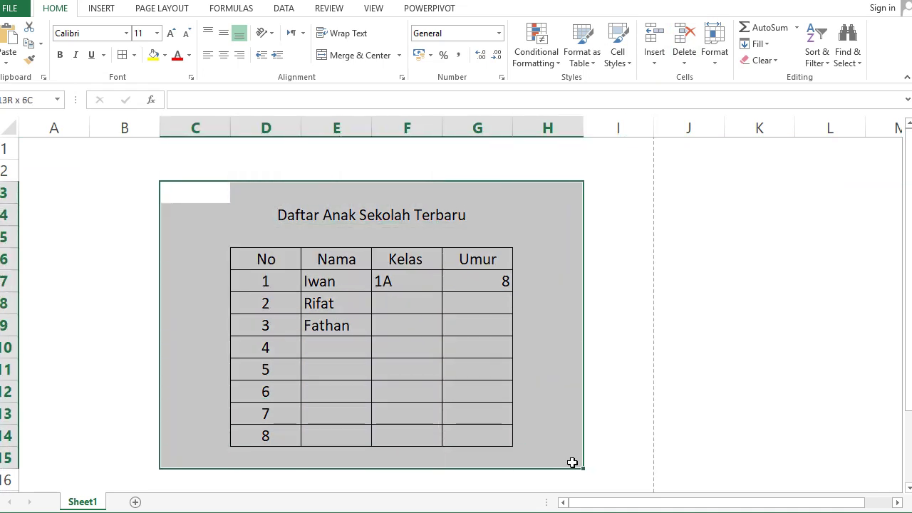
{"action": "left_click", "coordinate": [576, 323]}
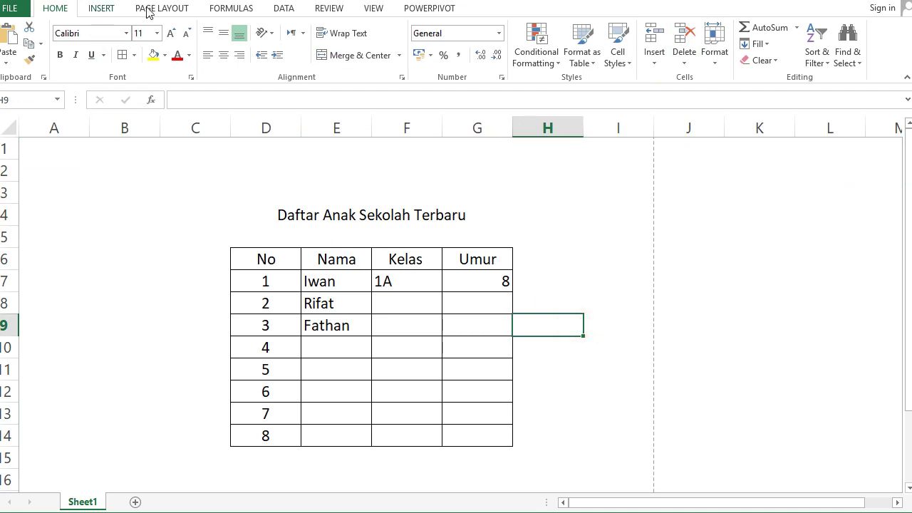
- Look at the page orientation options and set the sheet's paper size to A4
{"action": "left_click", "coordinate": [155, 10]}
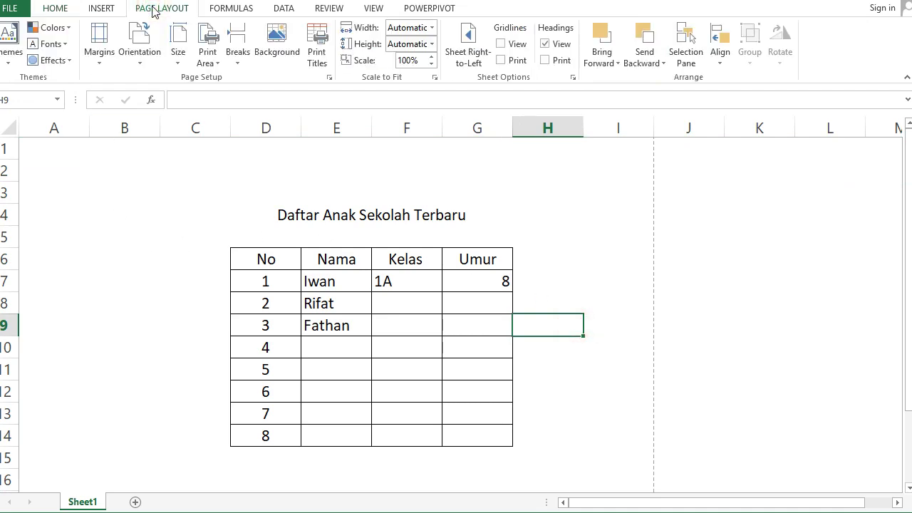
{"action": "left_click", "coordinate": [138, 65]}
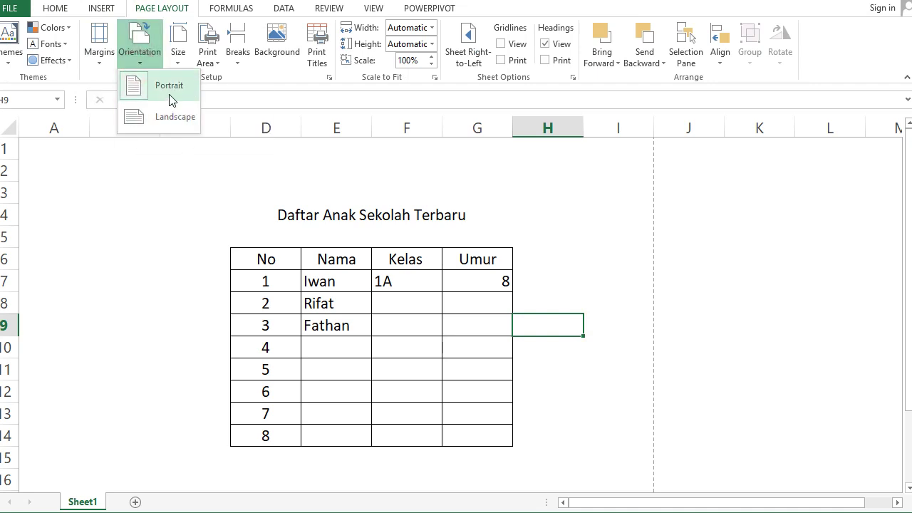
{"action": "left_click", "coordinate": [176, 62]}
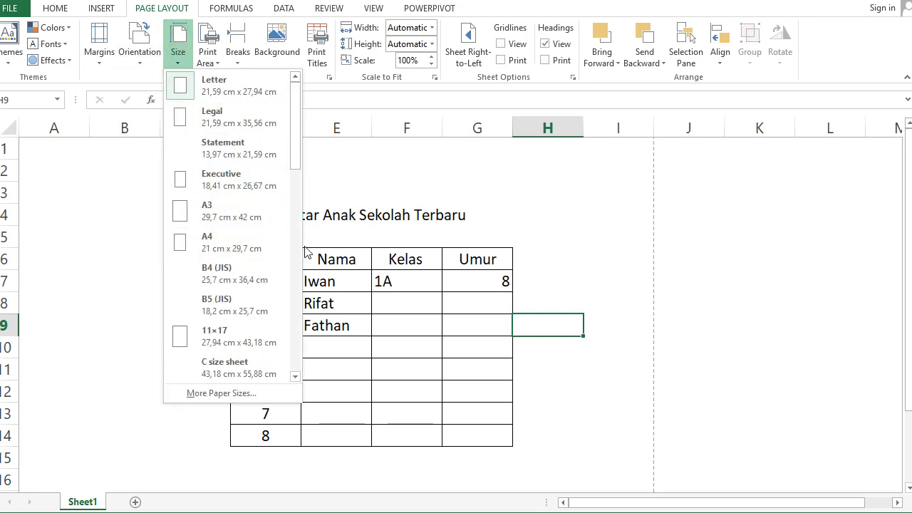
{"action": "left_click", "coordinate": [245, 249]}
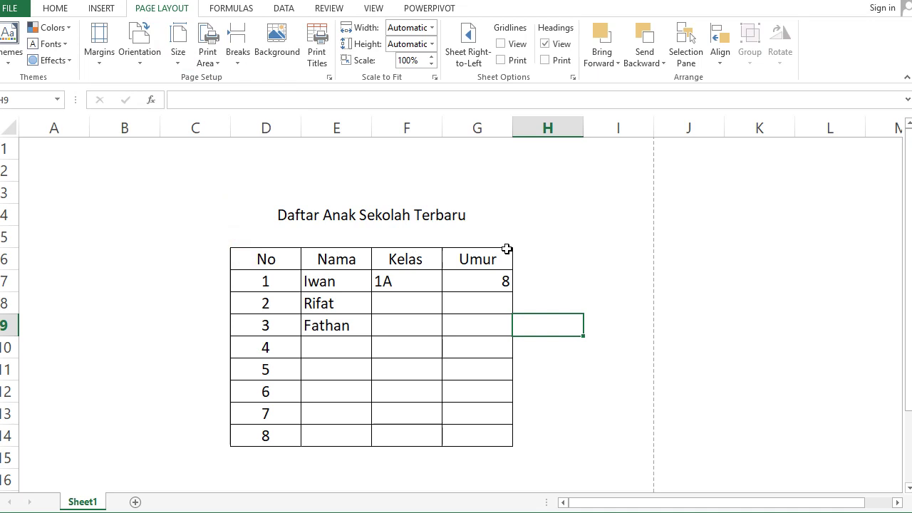
{"action": "left_click", "coordinate": [546, 240]}
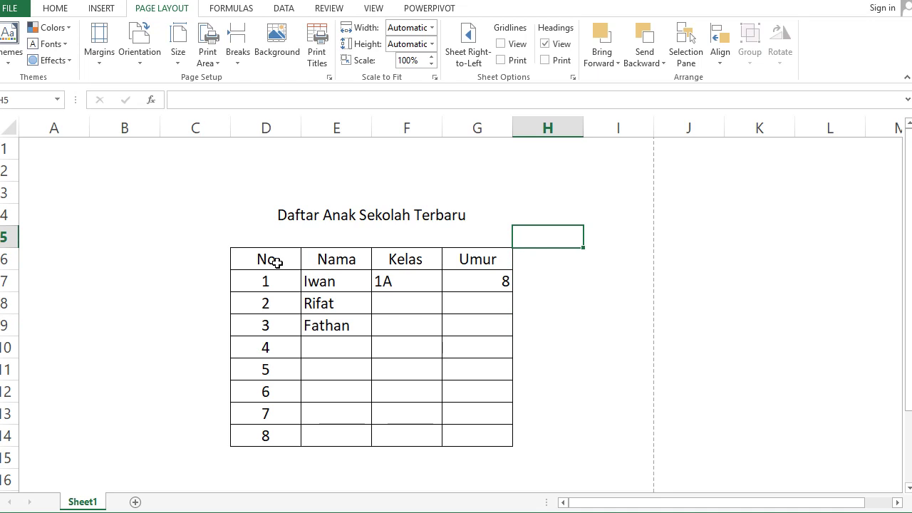
{"action": "left_click", "coordinate": [328, 261]}
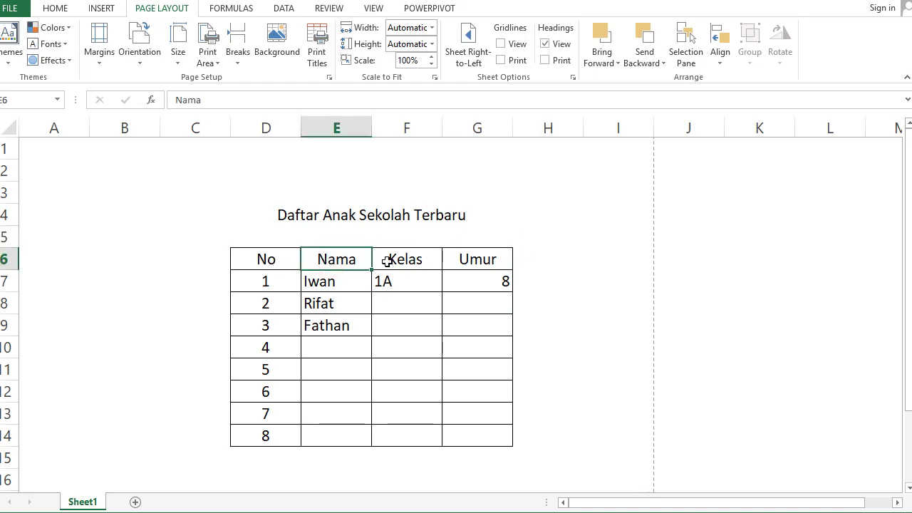
{"action": "left_click", "coordinate": [427, 261]}
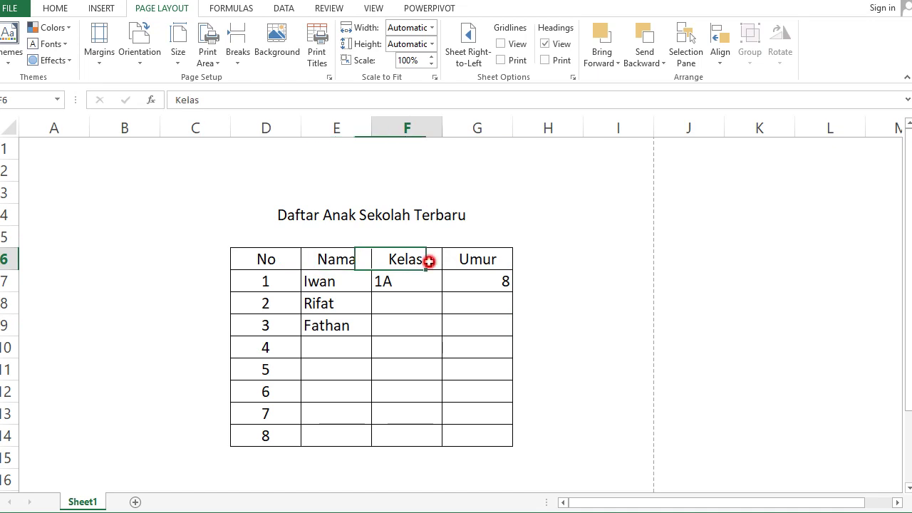
{"action": "left_click", "coordinate": [341, 260]}
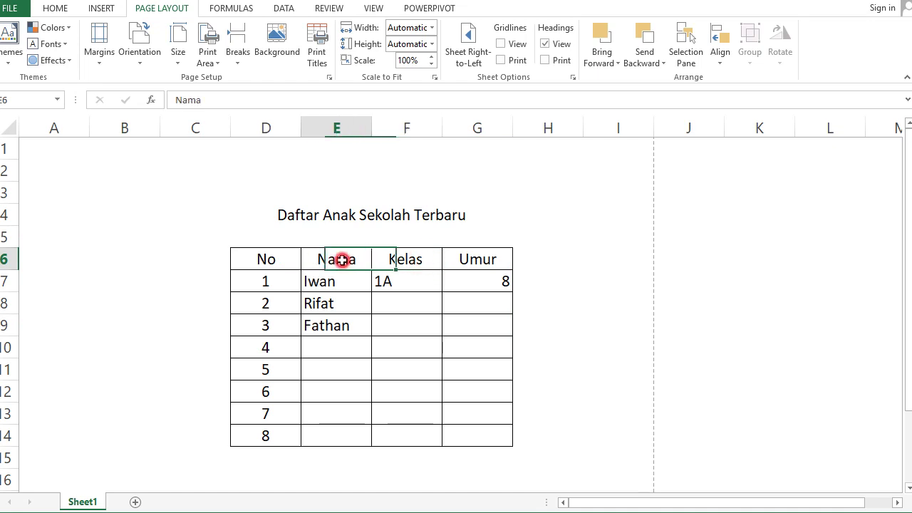
- Try applying all borders to the blank cells D5:G5 between the title and the column headers
{"action": "left_click_drag", "start_coordinate": [250, 237], "coordinate": [480, 235]}
{"action": "left_click", "coordinate": [55, 8]}
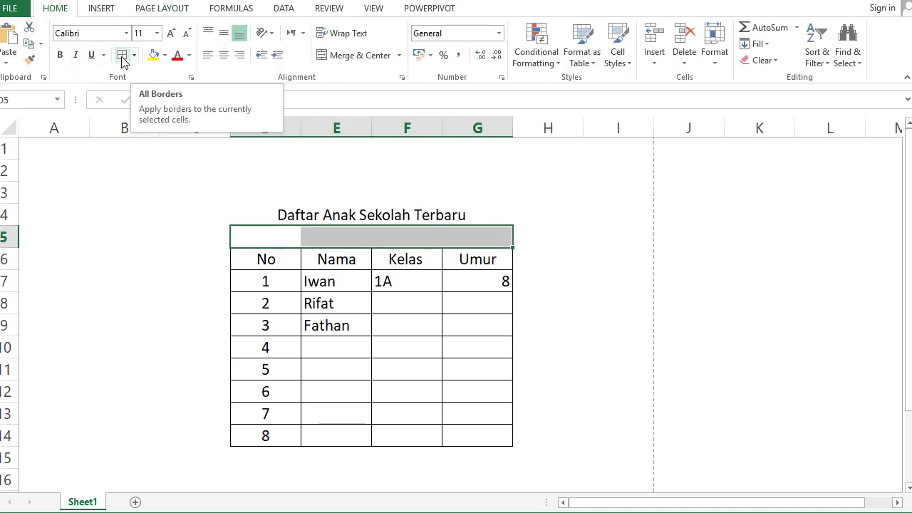
{"action": "left_click", "coordinate": [134, 56]}
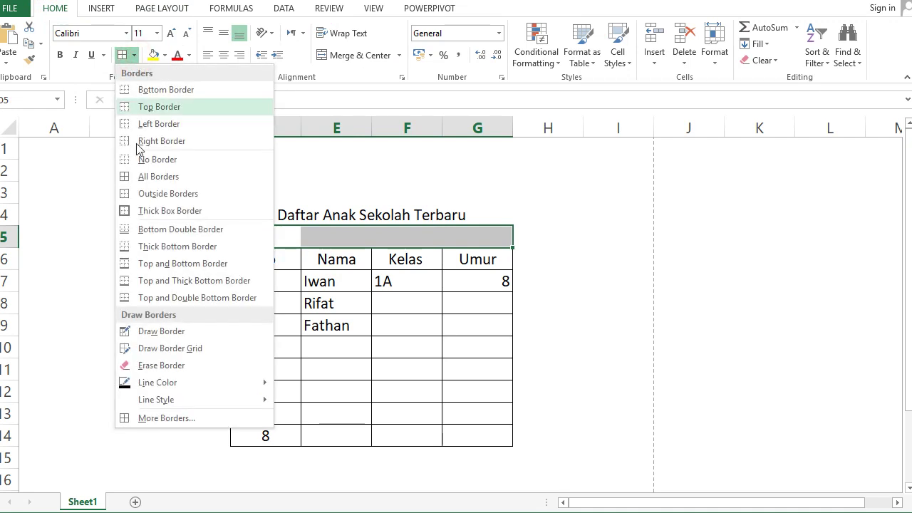
{"action": "left_click", "coordinate": [155, 178]}
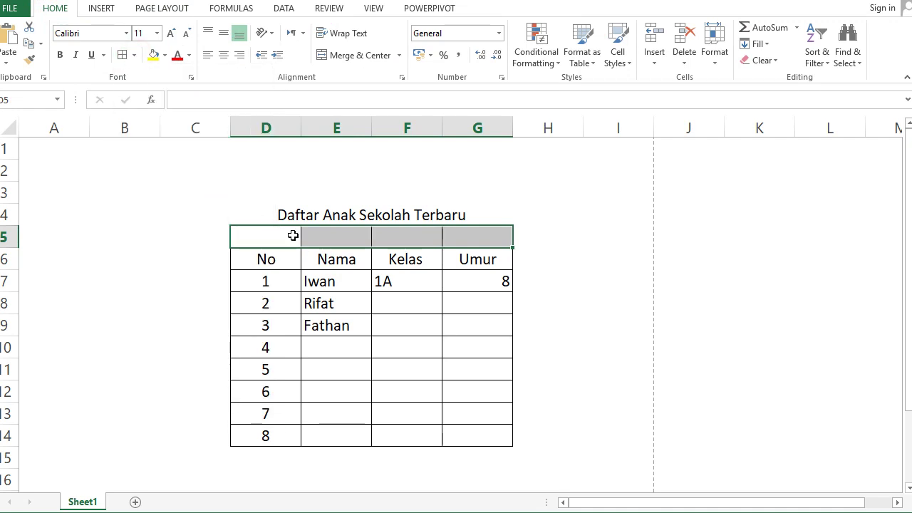
{"action": "left_click", "coordinate": [134, 55]}
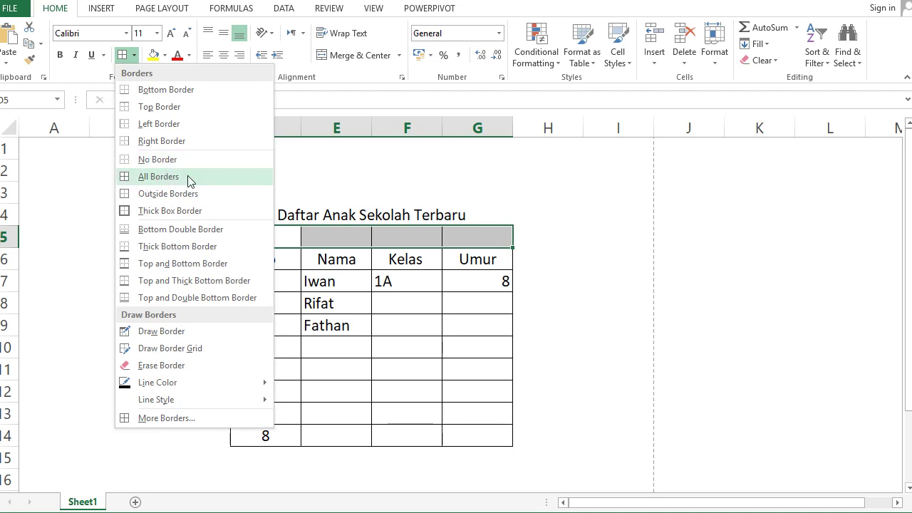
{"action": "left_click", "coordinate": [417, 232]}
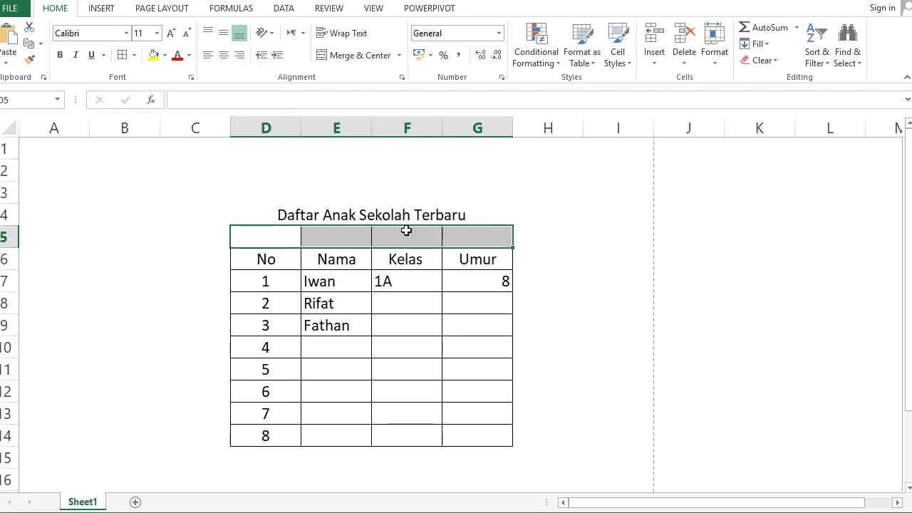
- Put outside borders around D5:G5 and add a left border to cell E5
{"action": "left_click", "coordinate": [134, 55]}
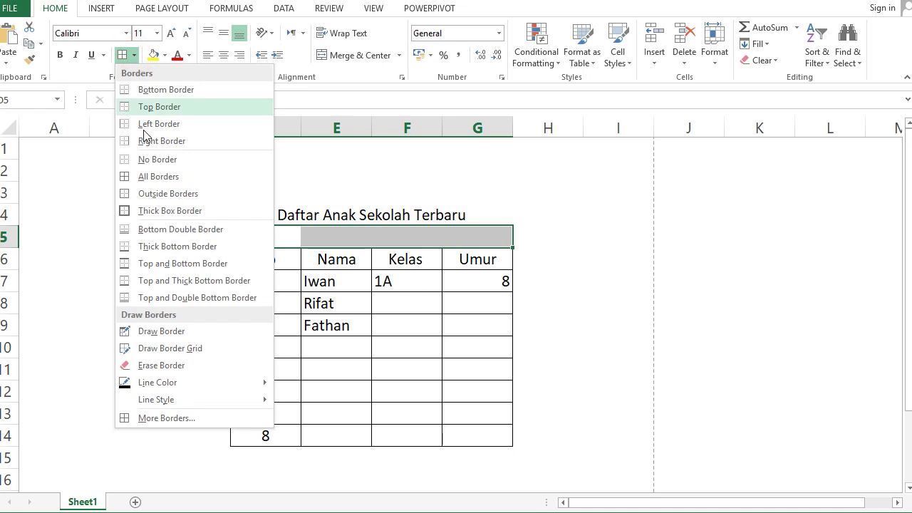
{"action": "left_click", "coordinate": [153, 193]}
{"action": "left_click", "coordinate": [317, 234]}
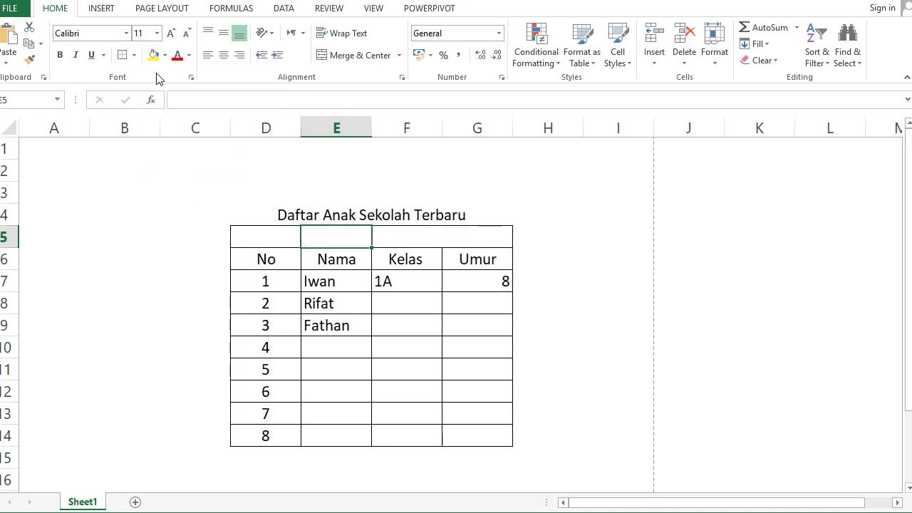
{"action": "left_click", "coordinate": [134, 55]}
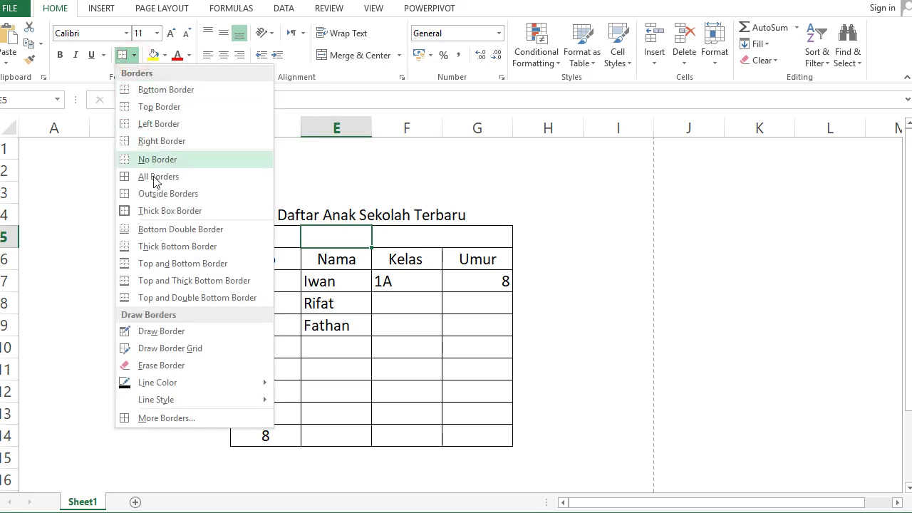
{"action": "left_click", "coordinate": [150, 124]}
{"action": "left_click", "coordinate": [336, 245]}
{"action": "left_click", "coordinate": [350, 280]}
- Merge and center E5:G5 above the Nama, Kelas and Umur headers and enter "Kelompok" in it
{"action": "left_click_drag", "start_coordinate": [313, 228], "coordinate": [471, 237]}
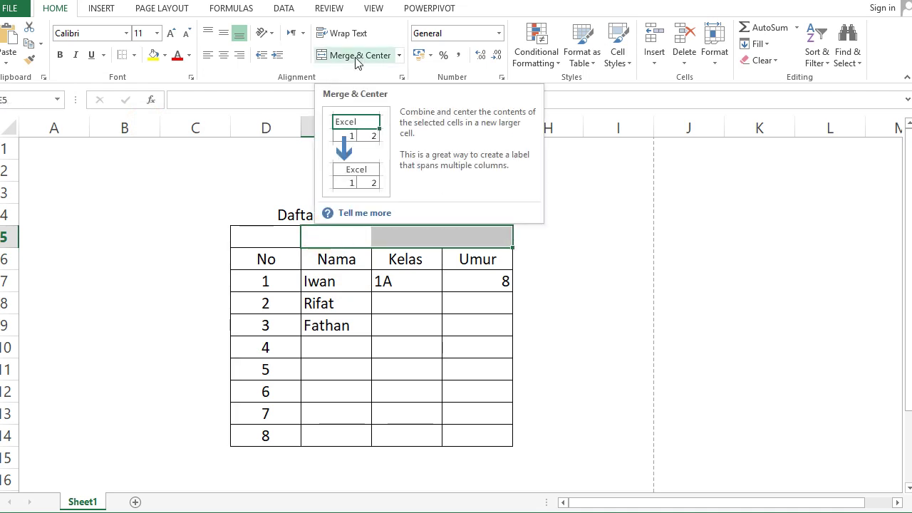
{"action": "left_click", "coordinate": [357, 62]}
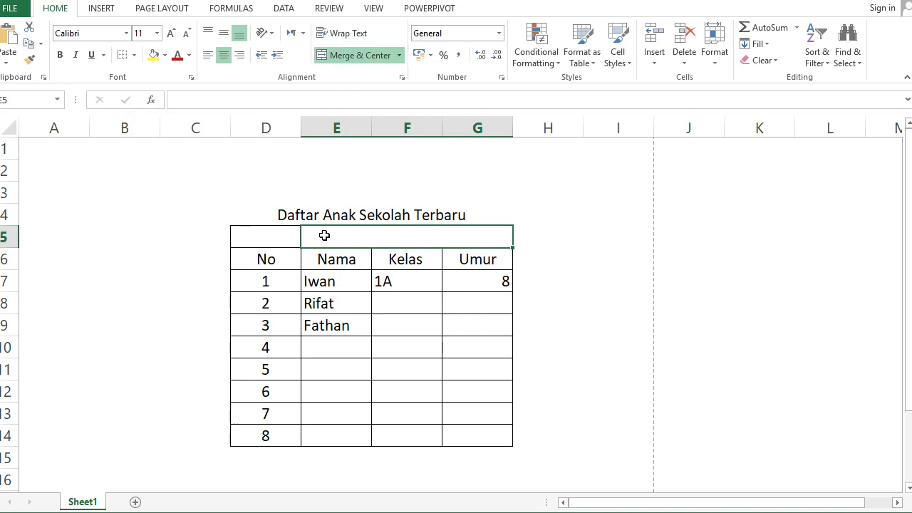
{"action": "type", "text": "Kelomp"}
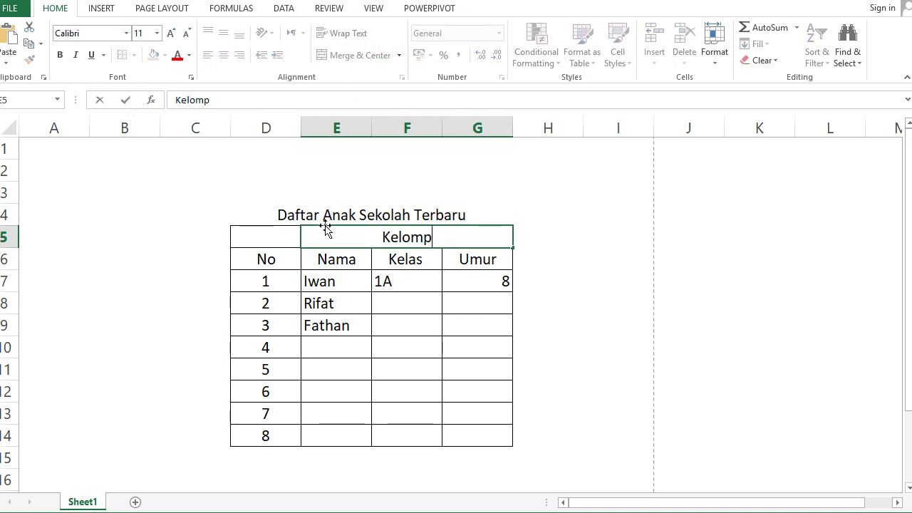
{"action": "type", "text": "ok"}
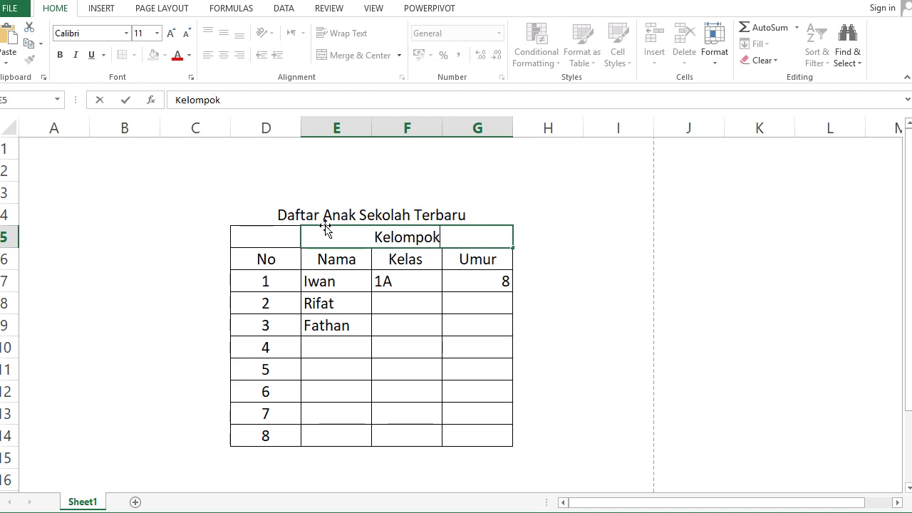
{"action": "left_click", "coordinate": [594, 272]}
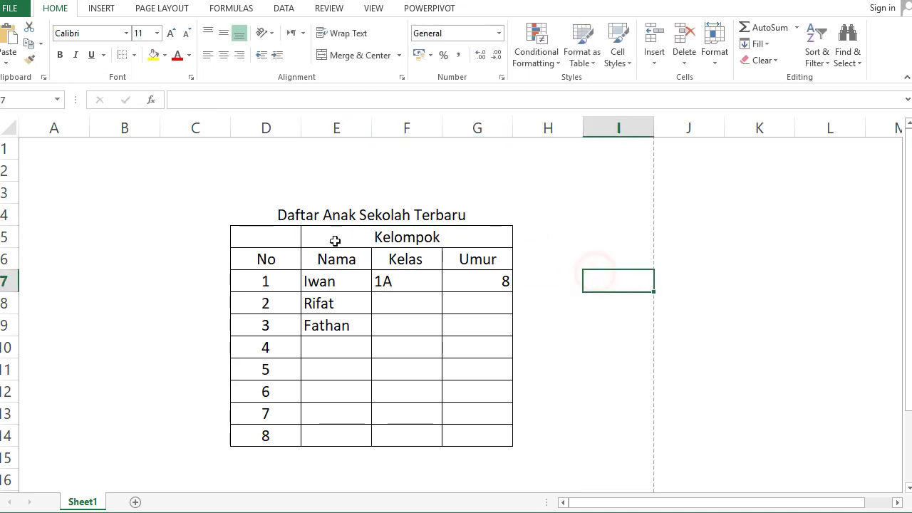
- Merge and center the No header with the blank cell above it, D5:D6
{"action": "left_click", "coordinate": [270, 240]}
{"action": "left_click_drag", "start_coordinate": [269, 241], "coordinate": [270, 262]}
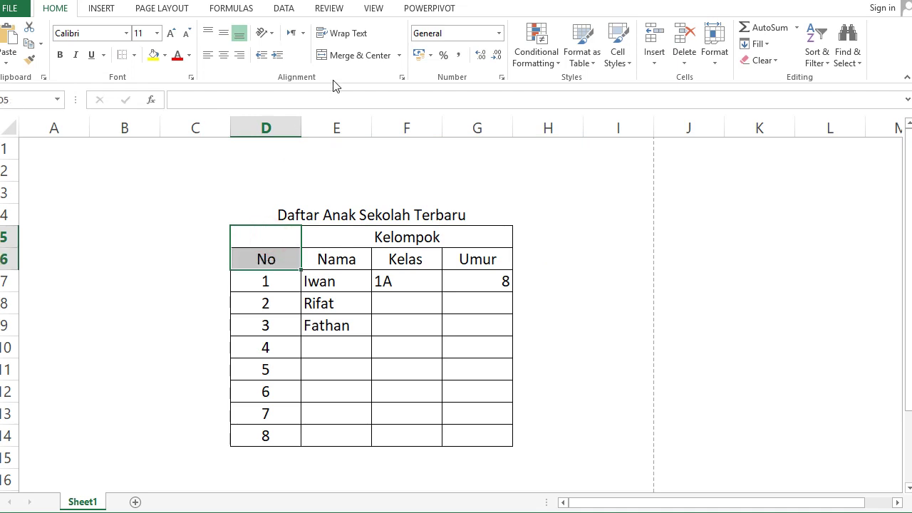
{"action": "left_click", "coordinate": [350, 57]}
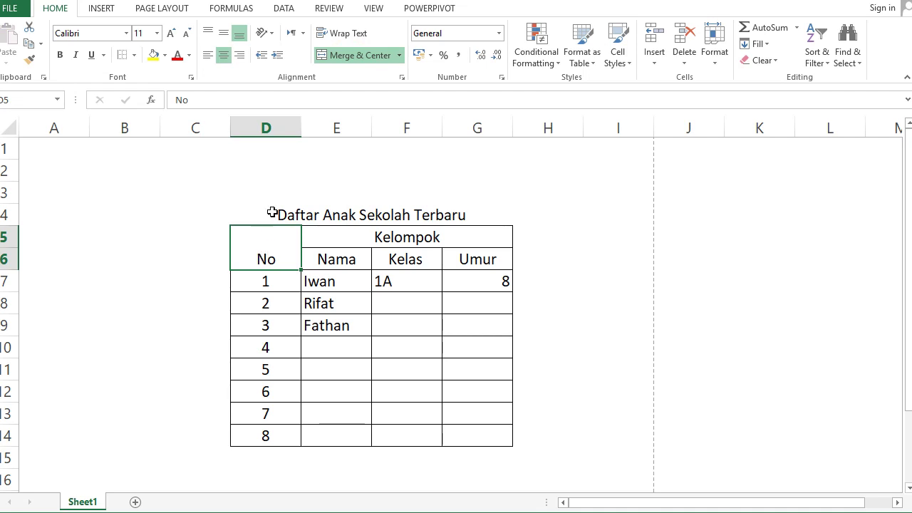
{"action": "left_click", "coordinate": [399, 56]}
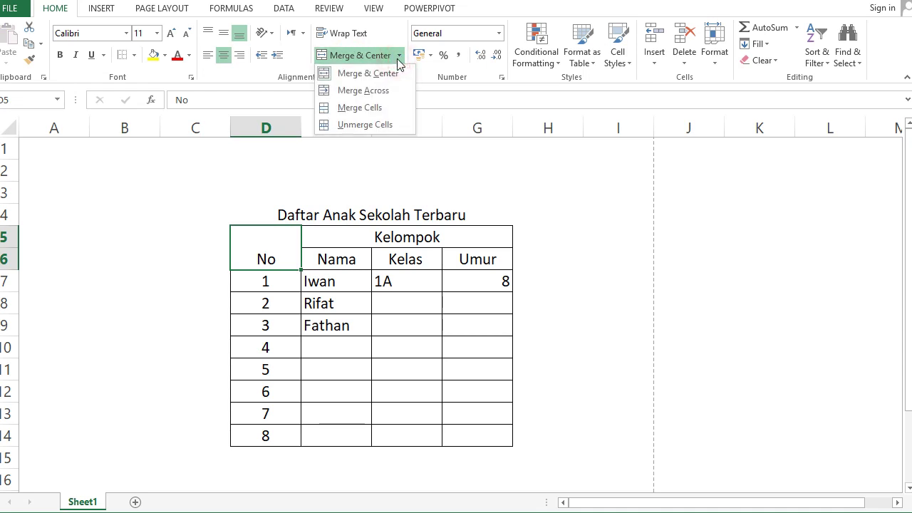
{"action": "left_click", "coordinate": [249, 250]}
- Set the vertical text alignment of the merged No header cell to Center
{"action": "right_click", "coordinate": [247, 248]}
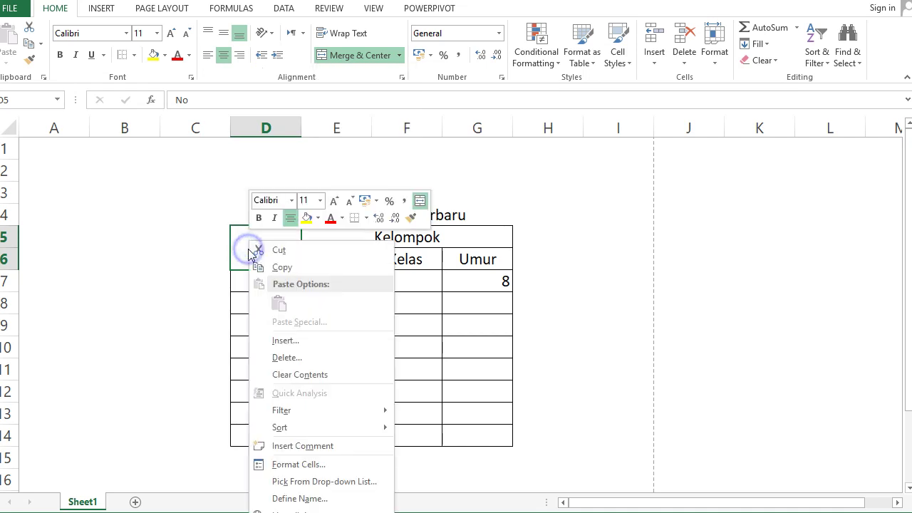
{"action": "left_click", "coordinate": [306, 465]}
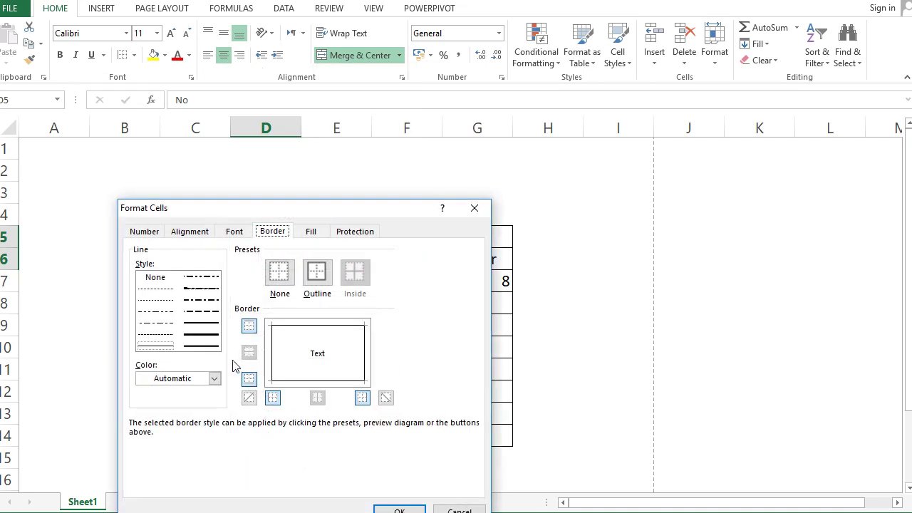
{"action": "left_click", "coordinate": [145, 232]}
{"action": "left_click", "coordinate": [184, 234]}
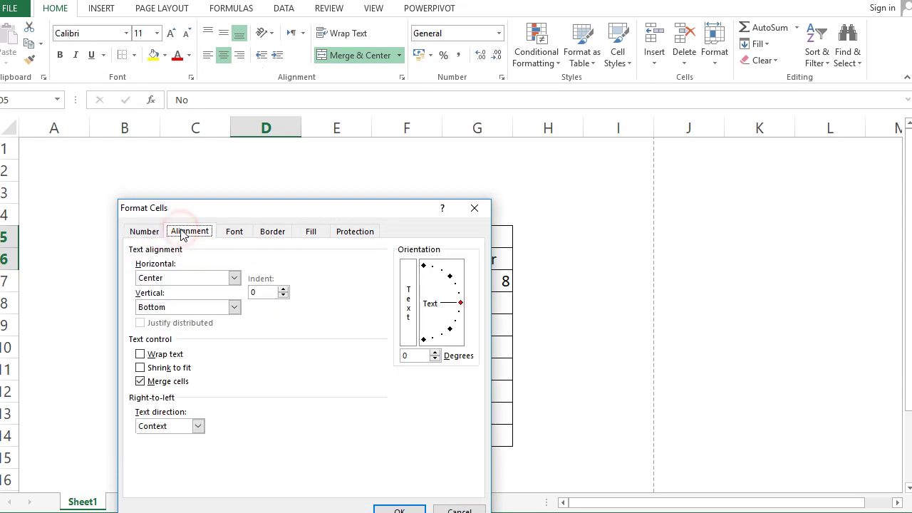
{"action": "left_click", "coordinate": [233, 307]}
{"action": "left_click", "coordinate": [161, 330]}
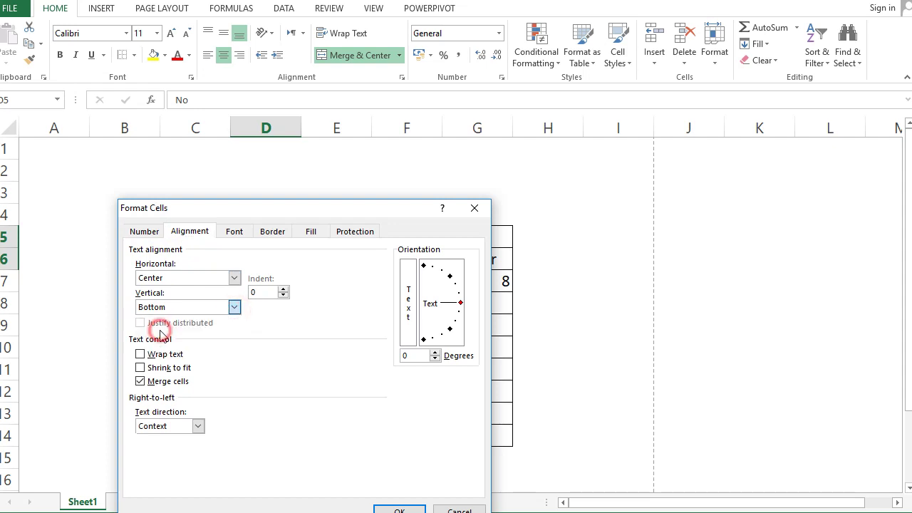
{"action": "left_click", "coordinate": [399, 511]}
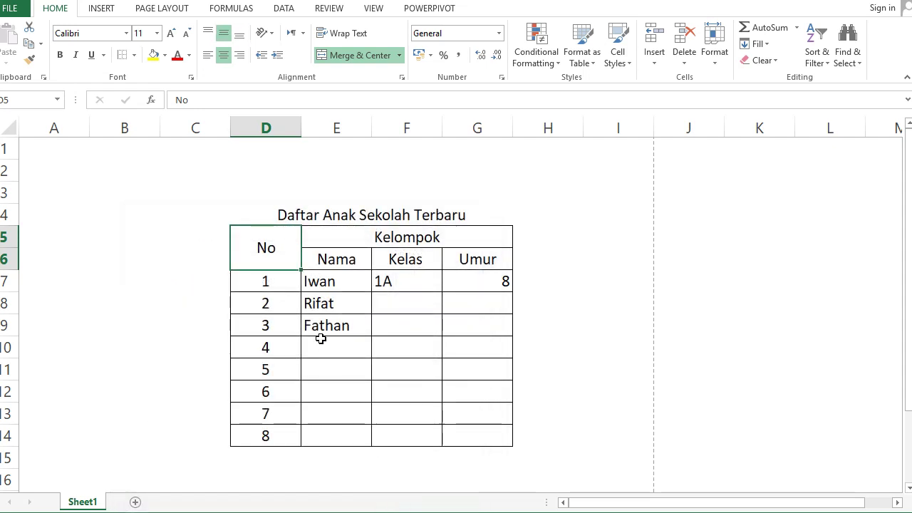
- Fill the whole two-row table header, D5:G6, with the lightest blue theme color
{"action": "left_click", "coordinate": [326, 254]}
{"action": "left_click", "coordinate": [277, 237]}
{"action": "left_click", "coordinate": [351, 259]}
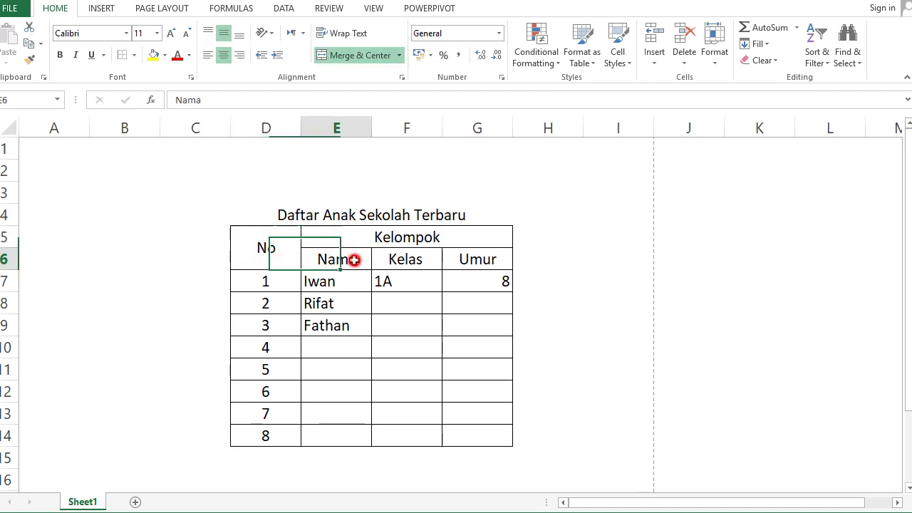
{"action": "left_click_drag", "start_coordinate": [277, 241], "coordinate": [432, 238]}
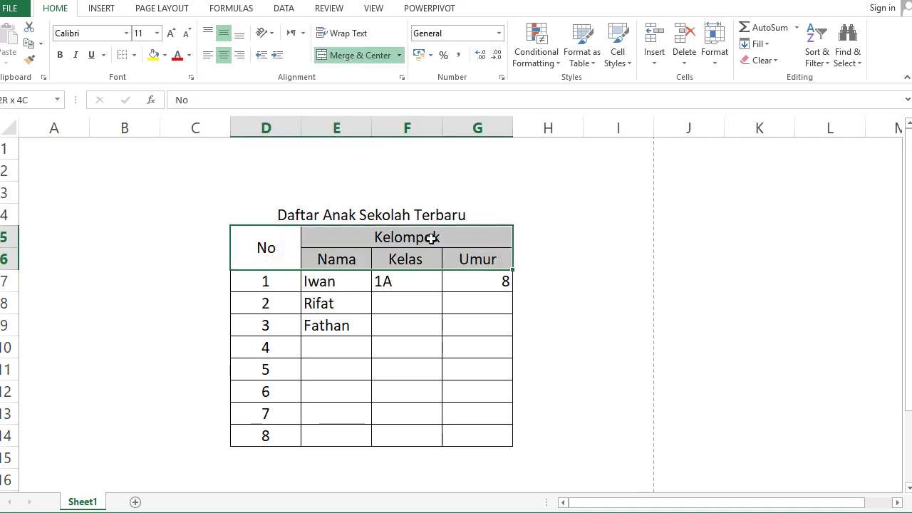
{"action": "left_click", "coordinate": [166, 55]}
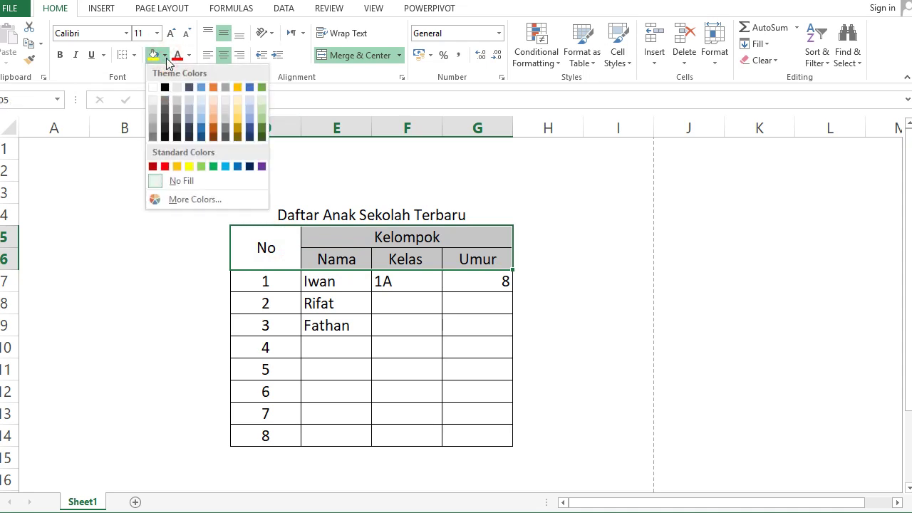
{"action": "left_click", "coordinate": [201, 101]}
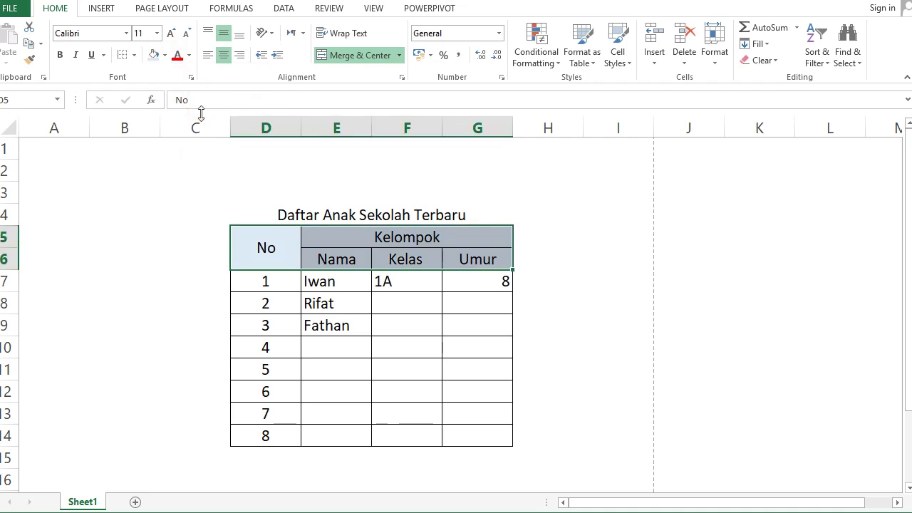
{"action": "left_click", "coordinate": [324, 283]}
{"action": "left_click", "coordinate": [619, 340]}
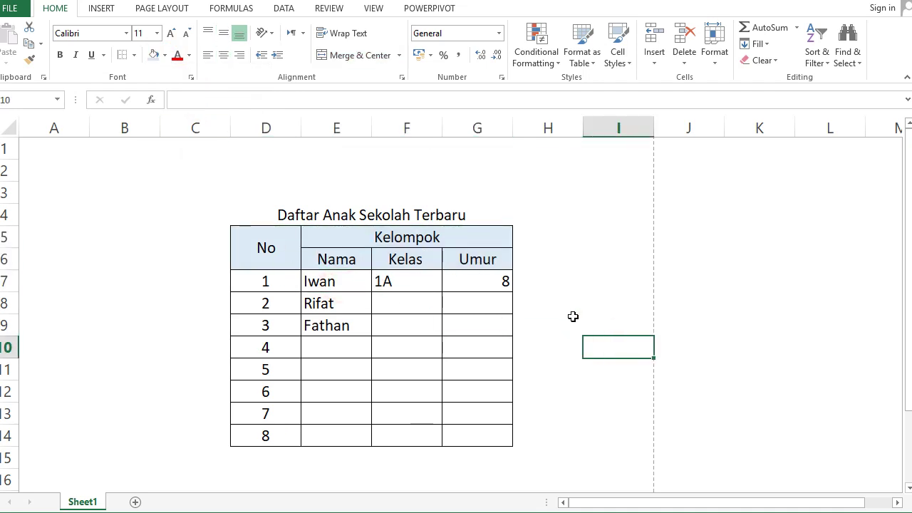
- Insert a blank row at row 5, between the title and the table header
{"action": "left_click", "coordinate": [270, 212]}
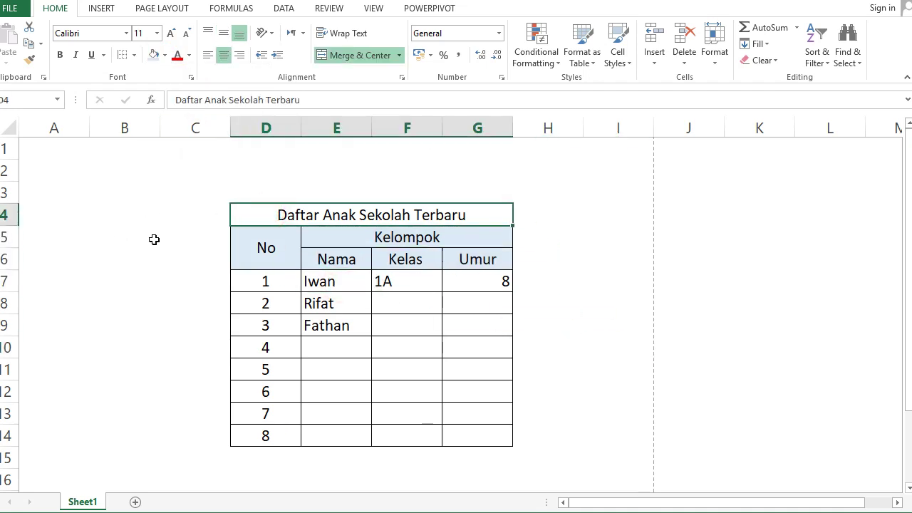
{"action": "left_click", "coordinate": [8, 238]}
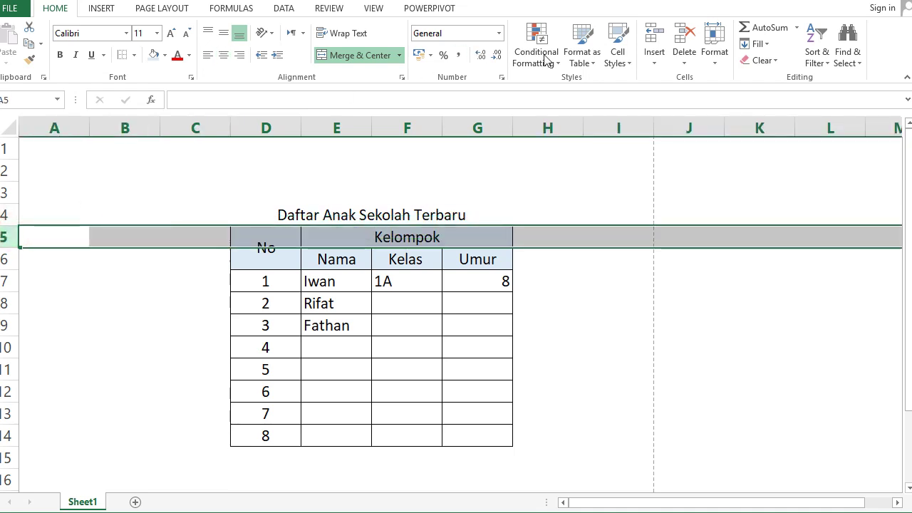
{"action": "left_click", "coordinate": [650, 40]}
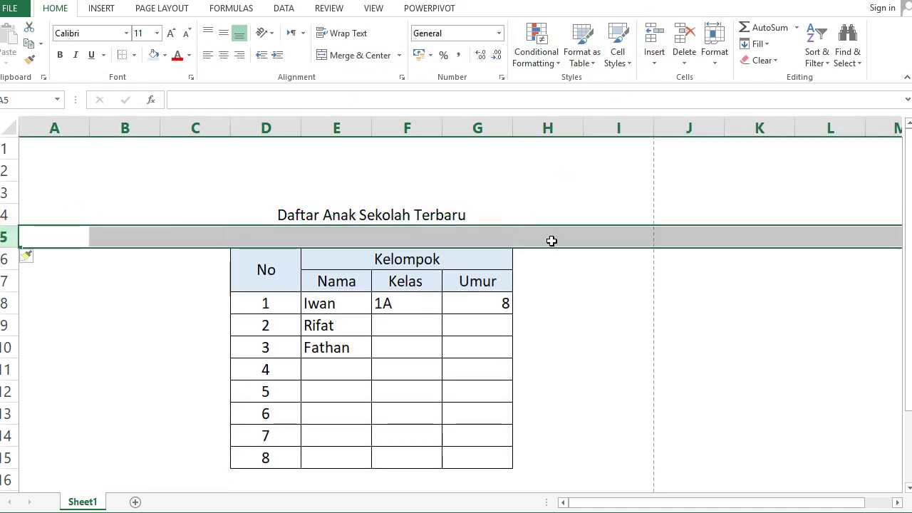
{"action": "left_click", "coordinate": [549, 240]}
{"action": "left_click", "coordinate": [572, 302]}
- Enlarge the font of the title "Daftar Anak Sekolah Terbaru" and the row above it by three size increments
{"action": "left_click_drag", "start_coordinate": [250, 216], "coordinate": [392, 193]}
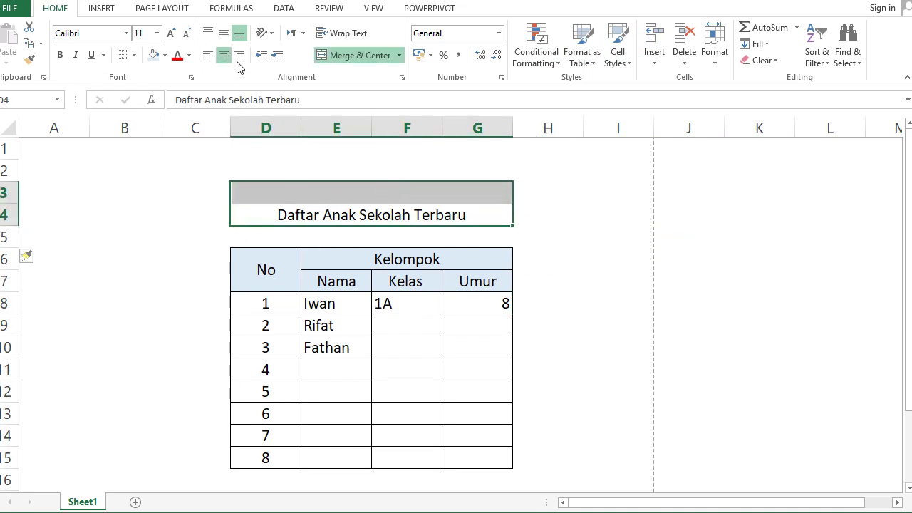
{"action": "left_click", "coordinate": [169, 34]}
{"action": "left_click", "coordinate": [169, 34]}
{"action": "left_click", "coordinate": [169, 34]}
{"action": "left_click", "coordinate": [589, 254]}
{"action": "scroll", "coordinate": [538, 320], "scroll_direction": "down", "scroll_amount": 1}
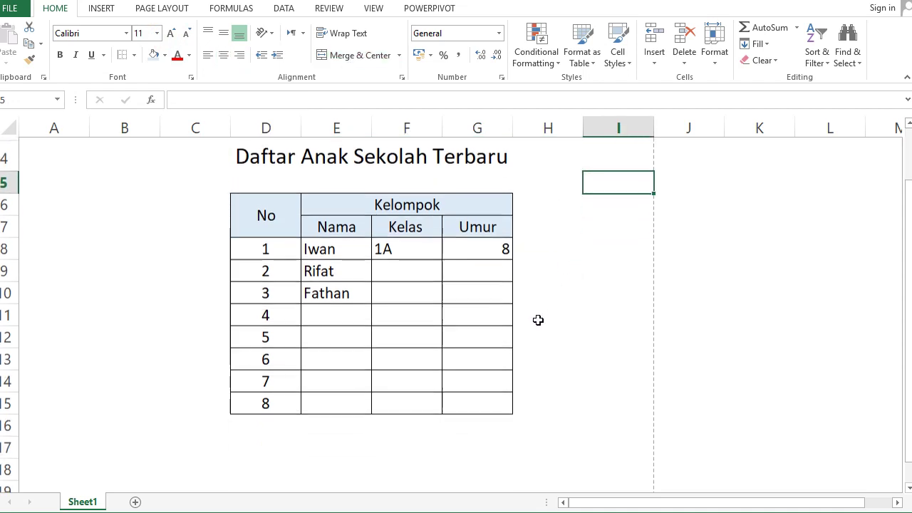
{"action": "scroll", "coordinate": [542, 319], "scroll_direction": "up", "scroll_amount": 3}
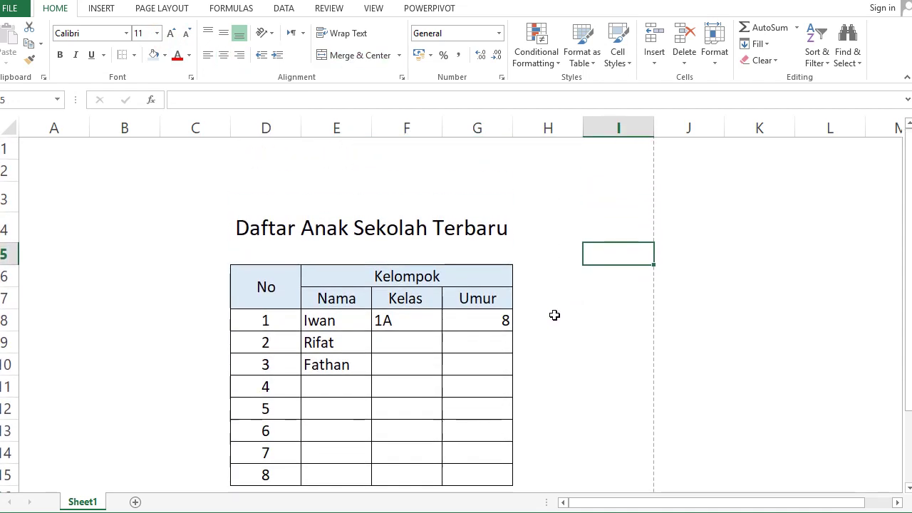